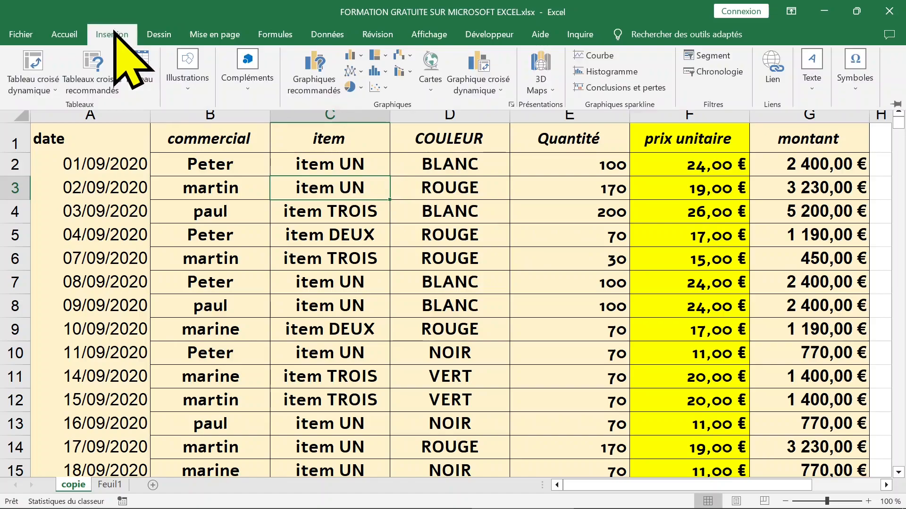
# Create a pivot table from copie!$A$1:$G$425 on a new worksheet and rename that sheet tcd1.
pyautogui.click(19, 49)
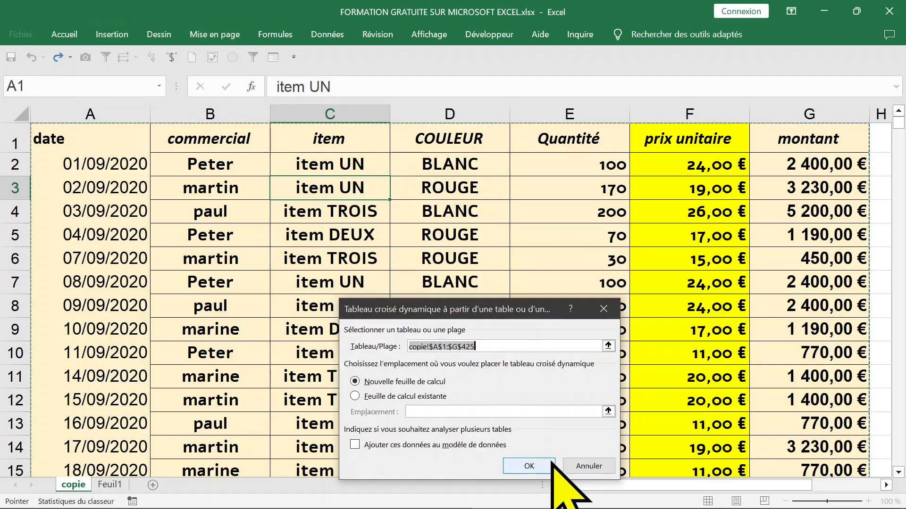
pyautogui.click(529, 466)
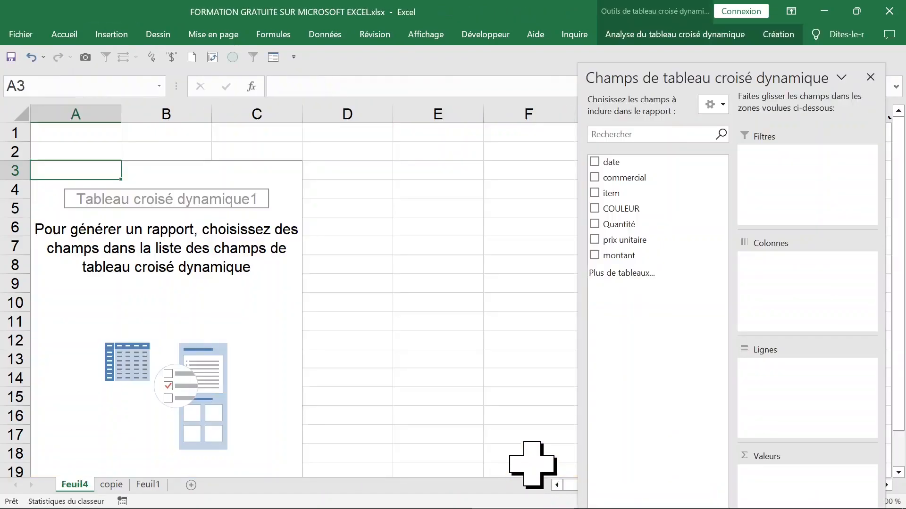
pyautogui.doubleClick(79, 486)
pyautogui.write('t')
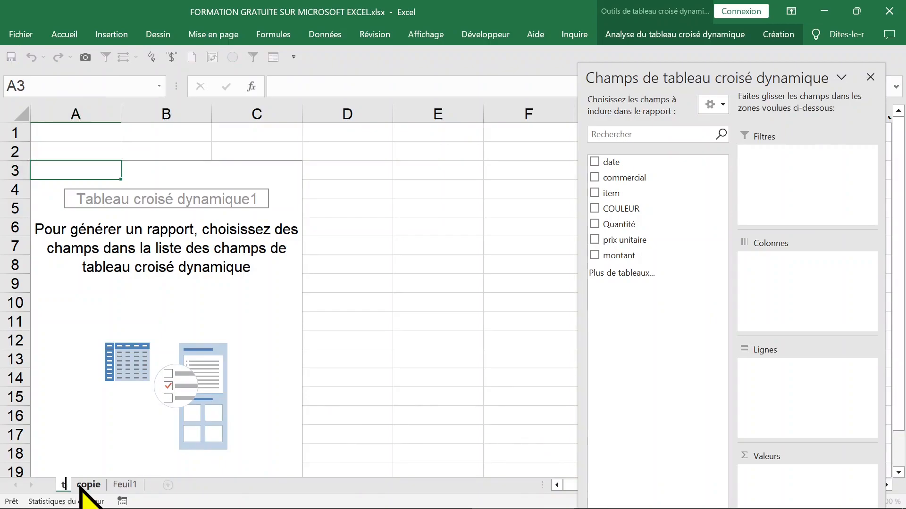
pyautogui.write('cd')
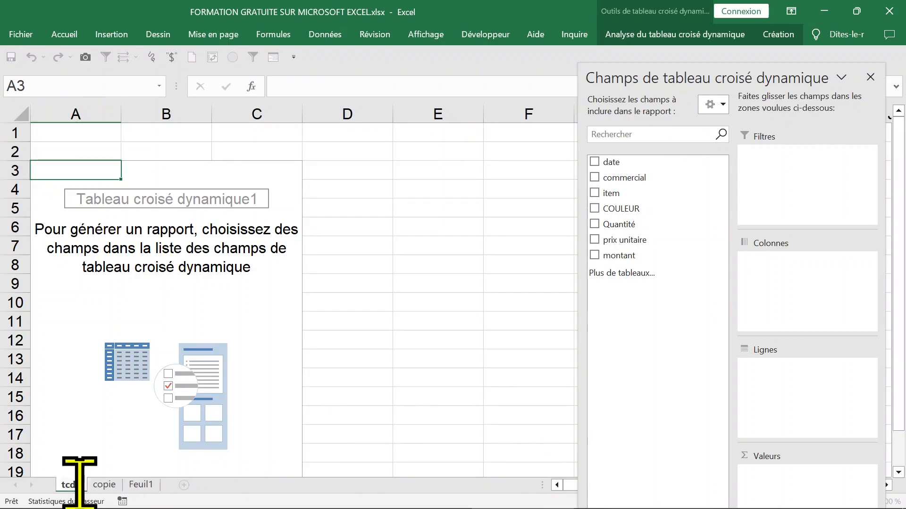
pyautogui.write('1')
pyautogui.click(163, 260)
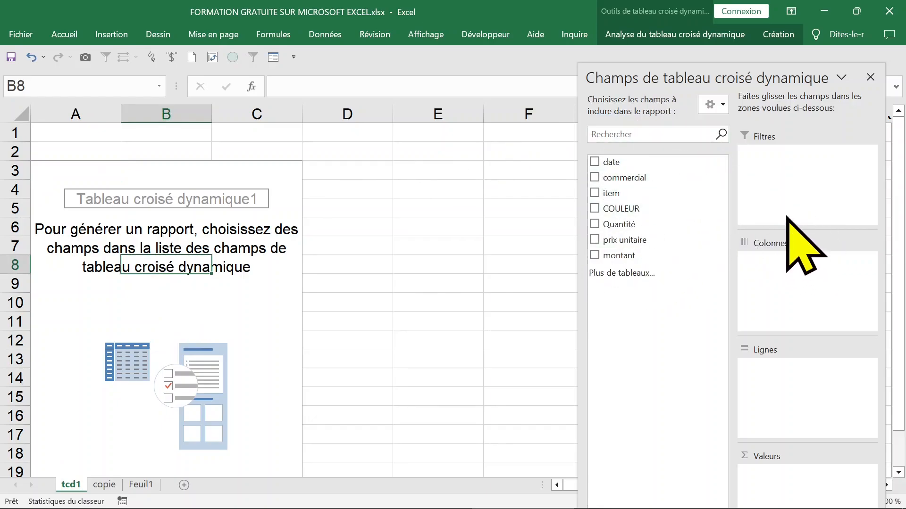
# Stack the field list's fields and areas sections, and place COULEUR in the rows and Quantité in the values.
pyautogui.click(723, 105)
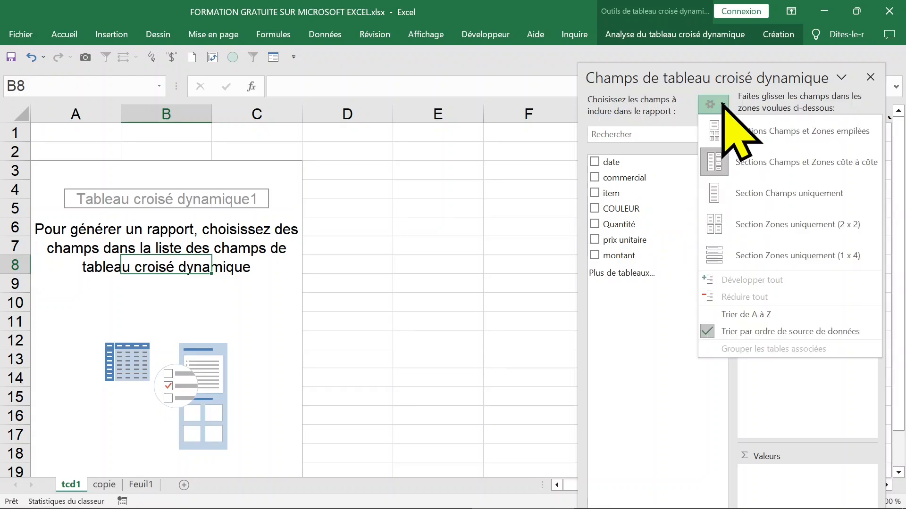
pyautogui.click(760, 137)
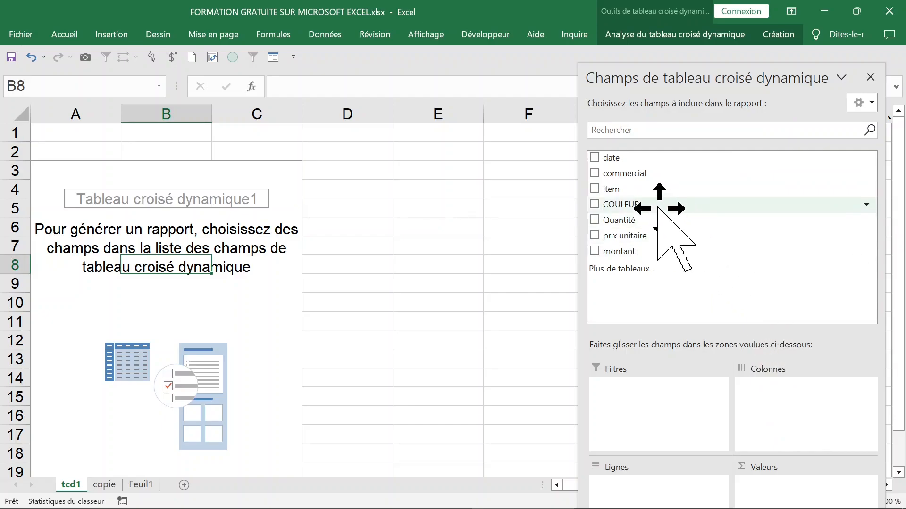
pyautogui.moveTo(659, 208); pyautogui.dragTo(643, 489)
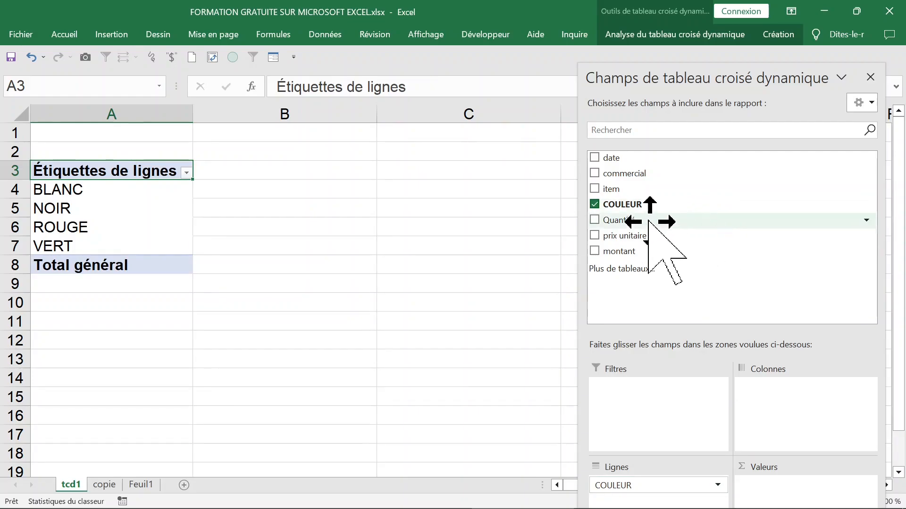
pyautogui.moveTo(651, 222); pyautogui.dragTo(779, 486)
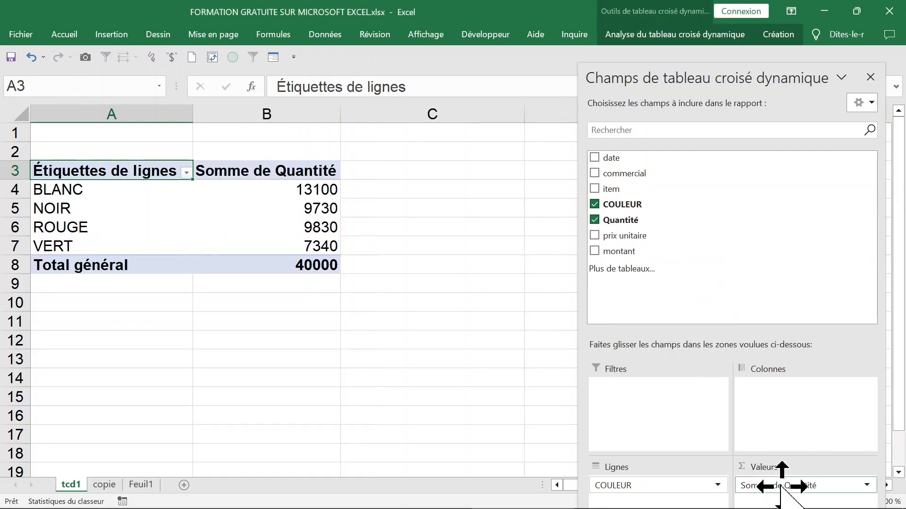
# Remove Quantité from the pivot table and add it back through its field selection.
pyautogui.click(594, 220)
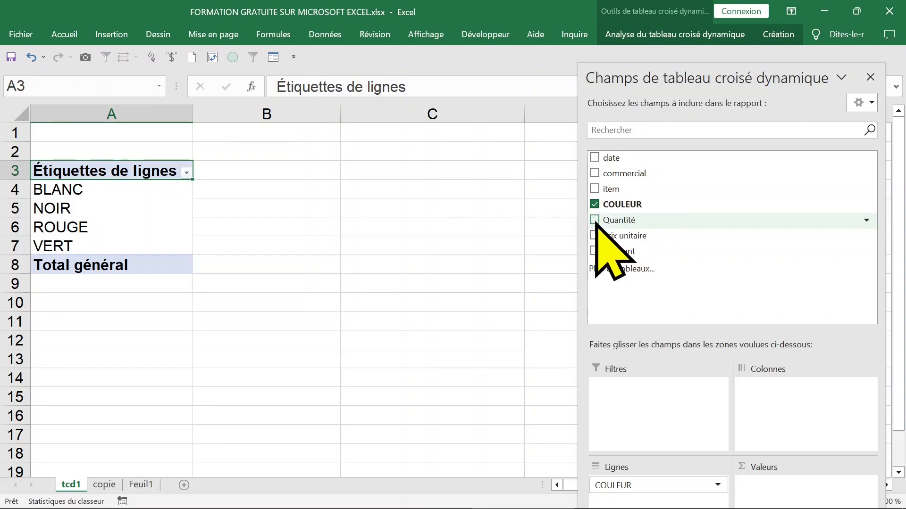
pyautogui.click(594, 220)
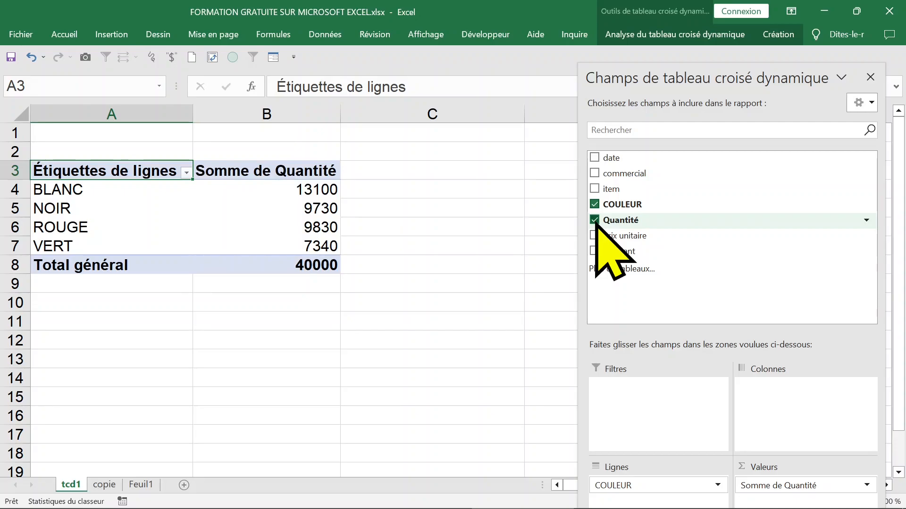
pyautogui.click(594, 220)
pyautogui.click(594, 219)
# Add Quantité to the pivot table's values three more times and close the field list.
pyautogui.moveTo(902, 179); pyautogui.dragTo(902, 213)
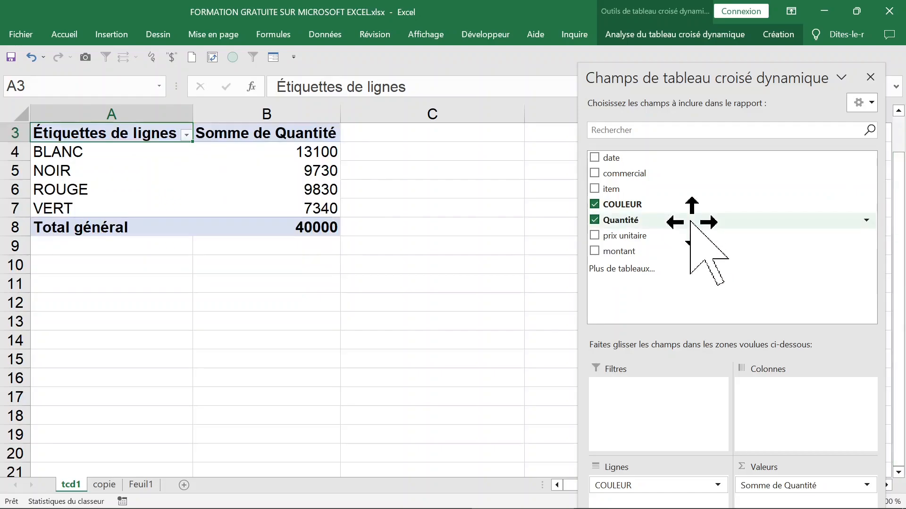
pyautogui.moveTo(640, 221); pyautogui.dragTo(769, 489)
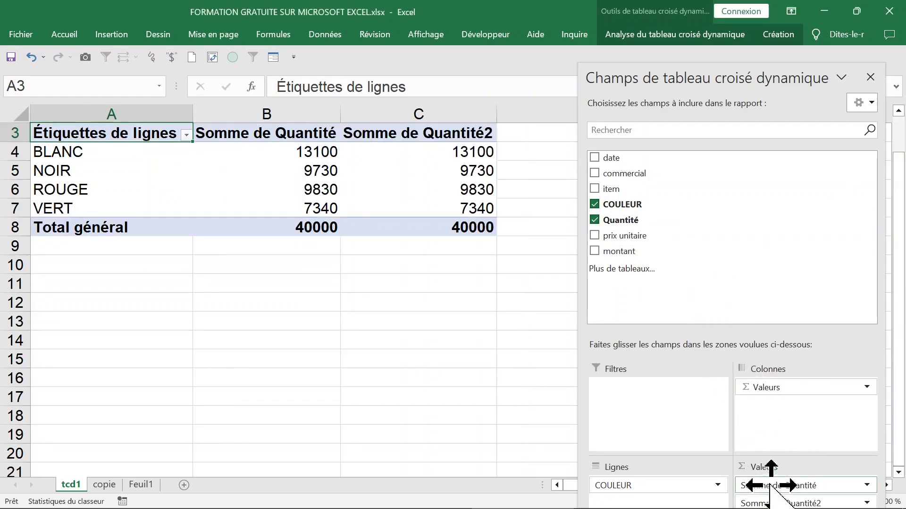
pyautogui.moveTo(640, 221); pyautogui.dragTo(805, 487)
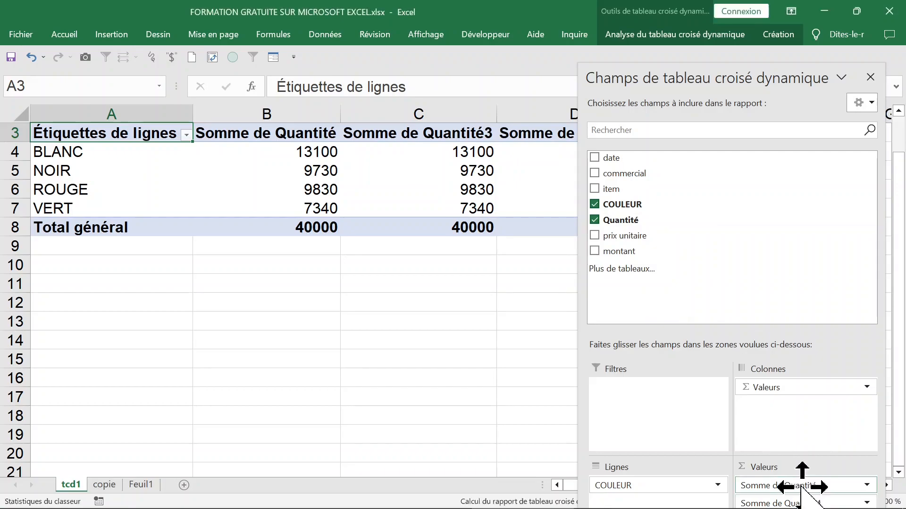
pyautogui.click(870, 77)
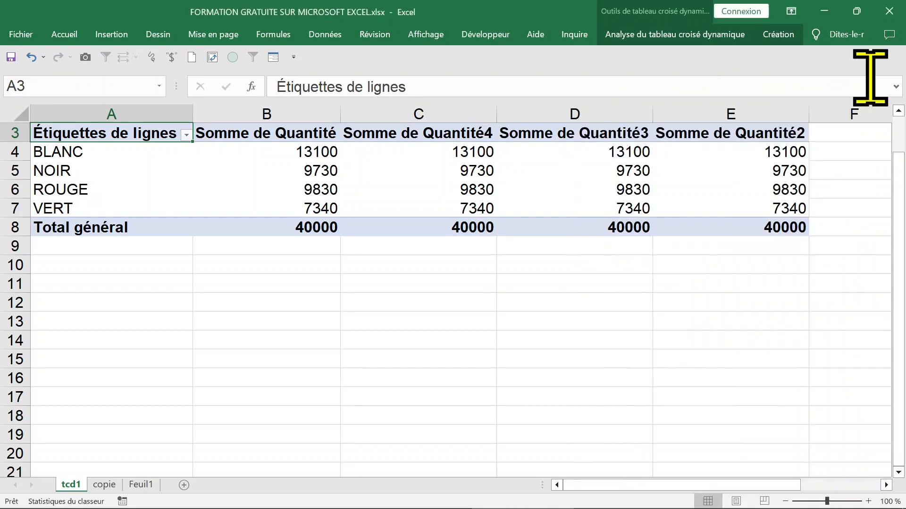
# Summarize the second Quantité value field, in column C, by Max.
pyautogui.click(283, 151)
pyautogui.click(401, 134)
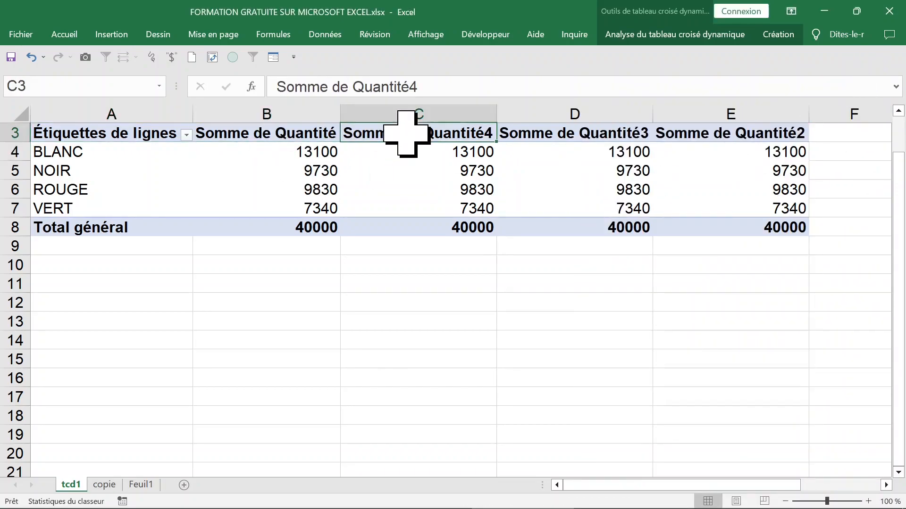
pyautogui.click(419, 114)
pyautogui.click(417, 153)
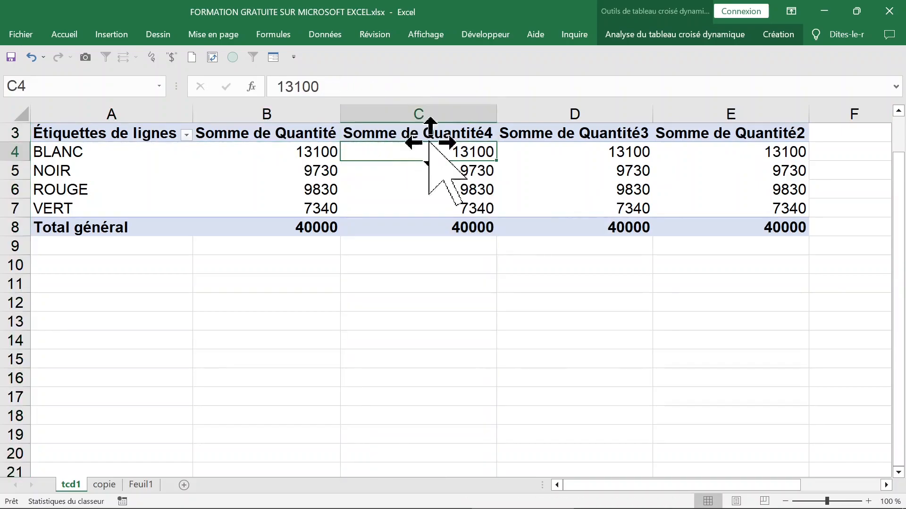
pyautogui.click(411, 188)
pyautogui.click(404, 151)
pyautogui.moveTo(404, 150); pyautogui.dragTo(404, 226)
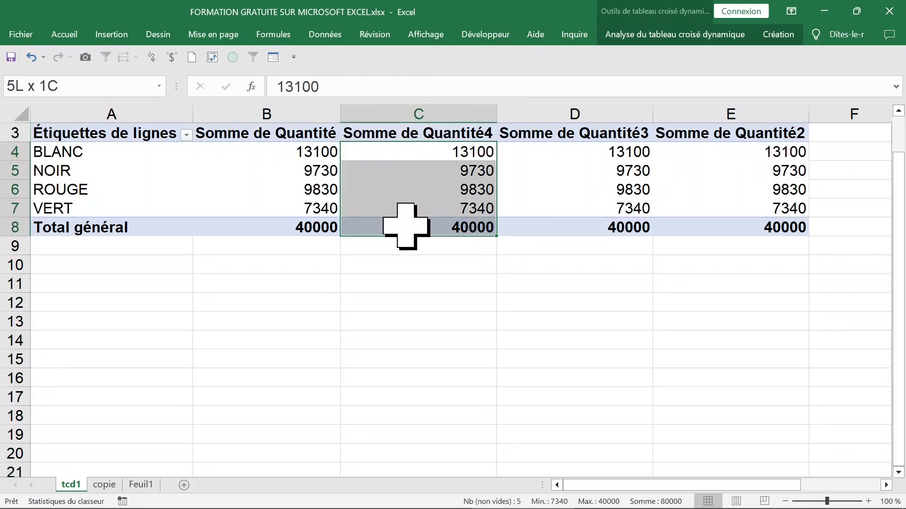
pyautogui.click(404, 177)
pyautogui.rightClick(395, 171)
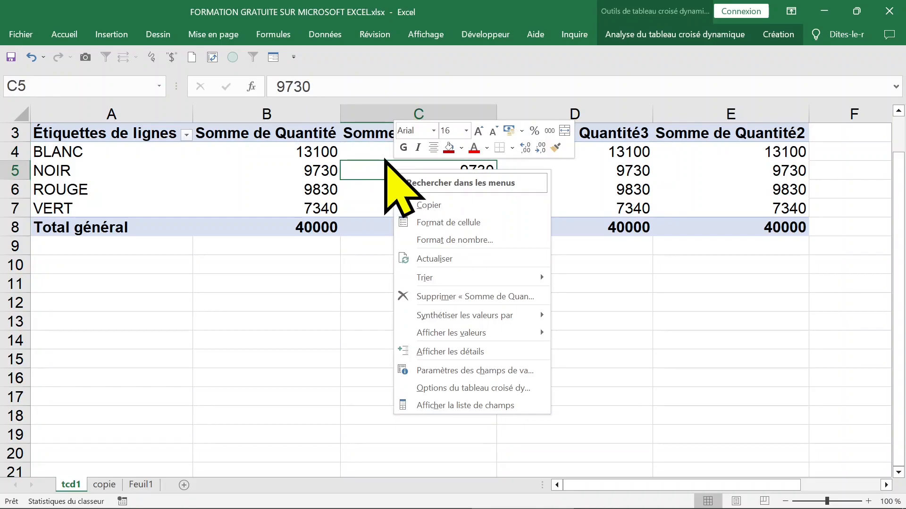
pyautogui.moveTo(446, 322)
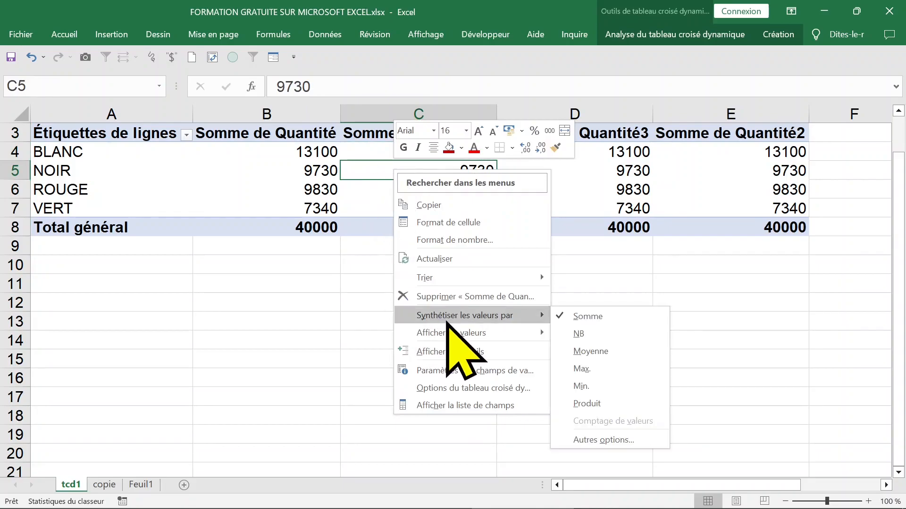
pyautogui.click(585, 369)
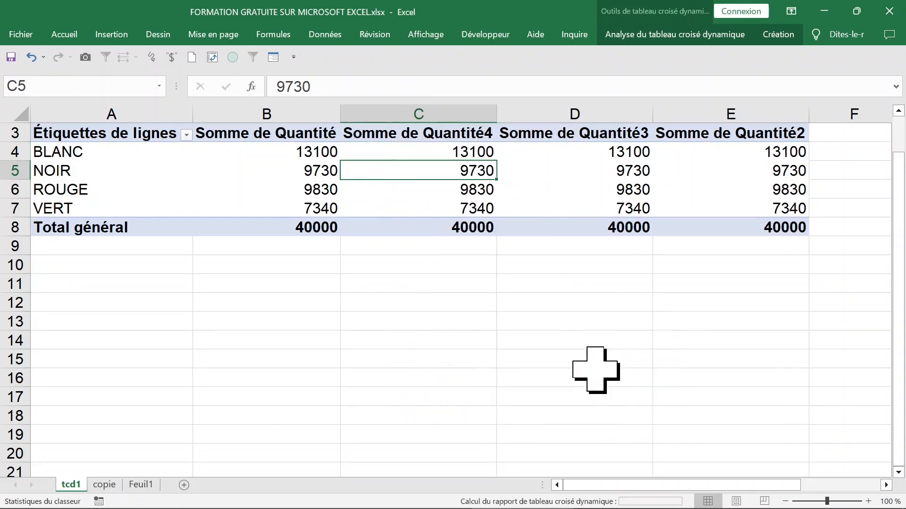
# Rename the column C value header to "Max. de Quantité".
pyautogui.click(417, 134)
pyautogui.click(468, 85)
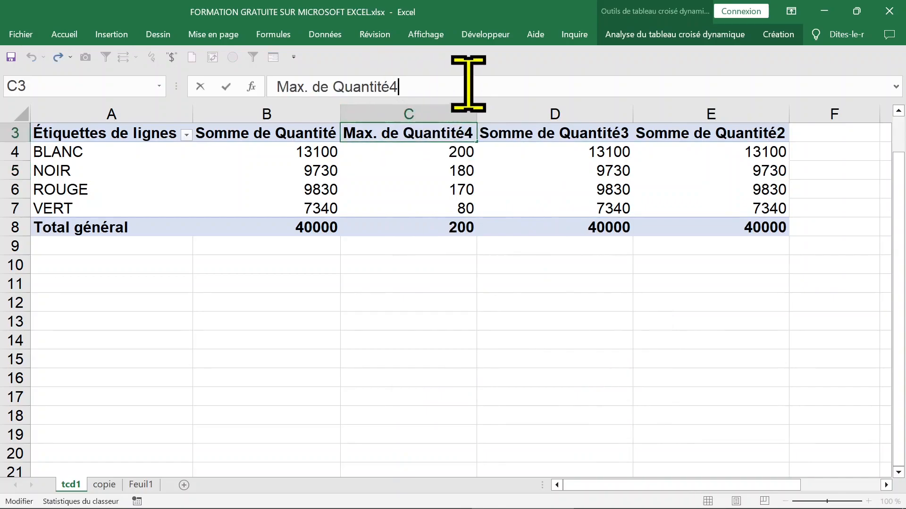
pyautogui.press('Return')
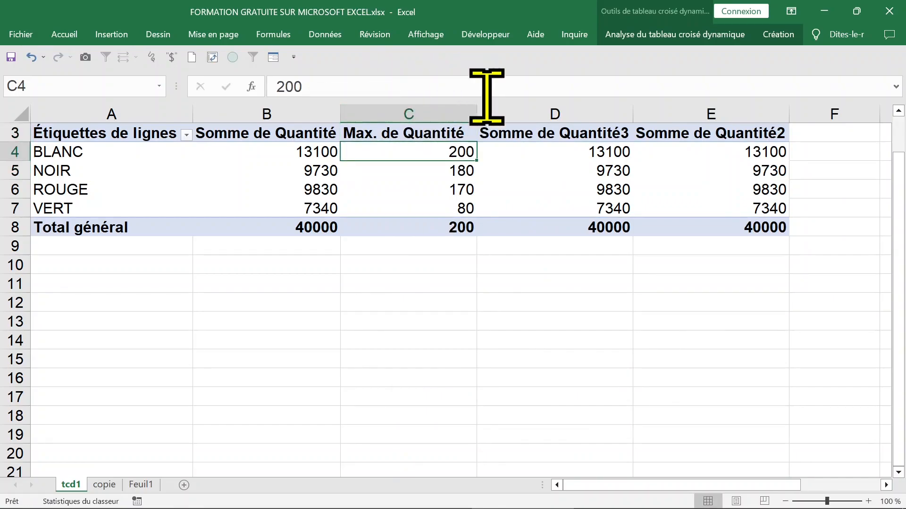
# Summarize the third Quantité value field, in column D, by Min.
pyautogui.click(550, 112)
pyautogui.click(549, 167)
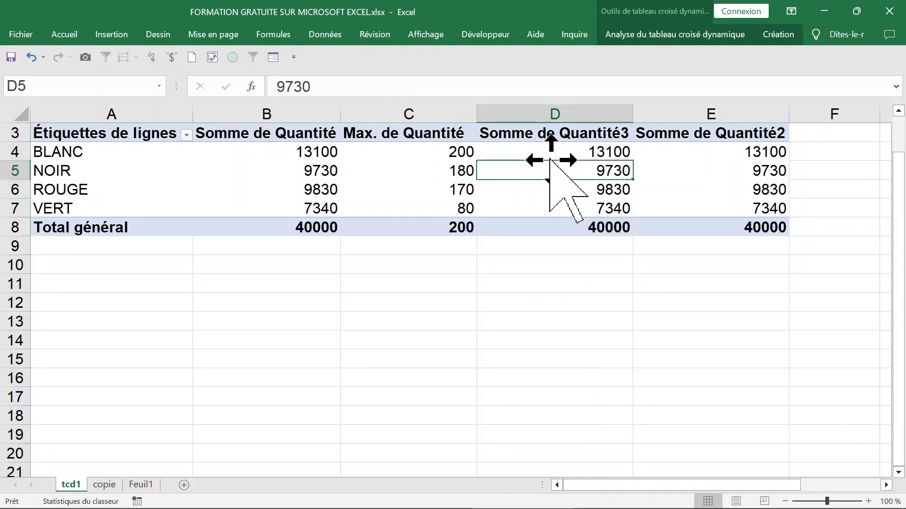
pyautogui.click(538, 154)
pyautogui.rightClick(546, 154)
pyautogui.moveTo(561, 298)
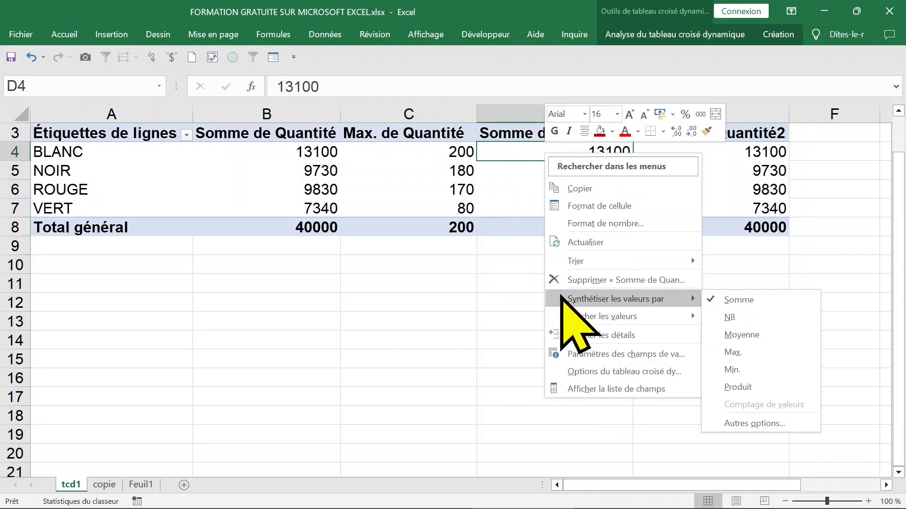
pyautogui.click(762, 370)
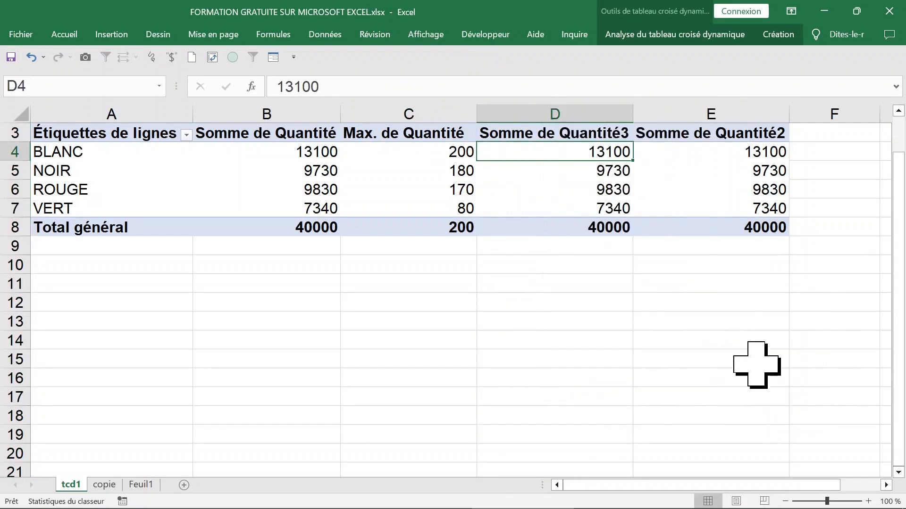
# Rename the column D value header to "Min. de Quantité".
pyautogui.click(561, 133)
pyautogui.click(417, 86)
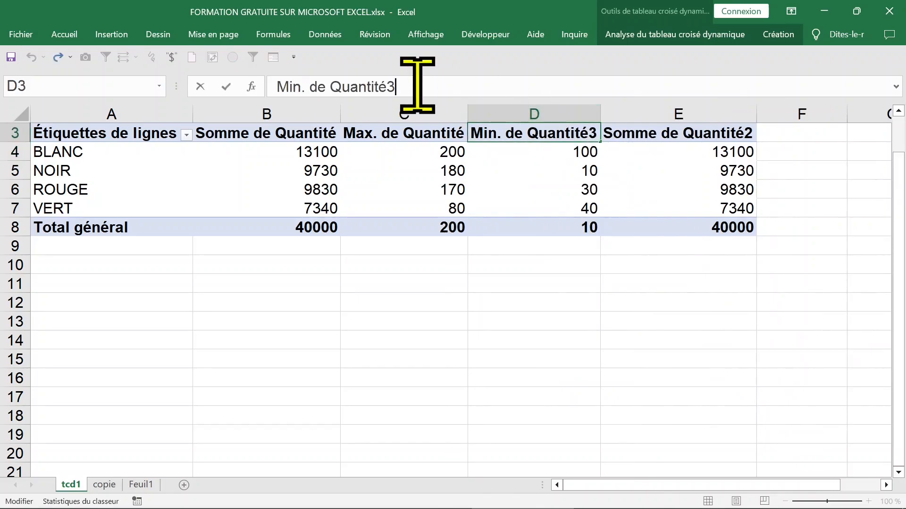
pyautogui.press('Return')
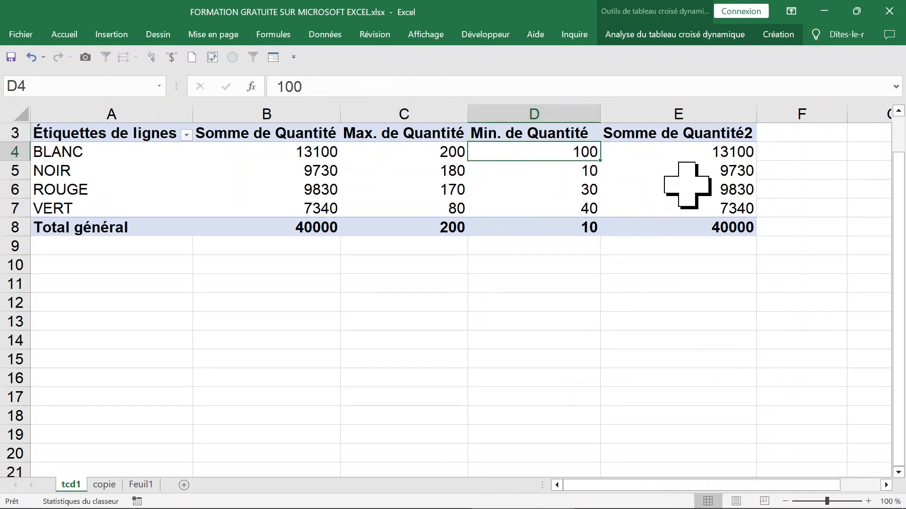
pyautogui.click(687, 168)
pyautogui.click(681, 112)
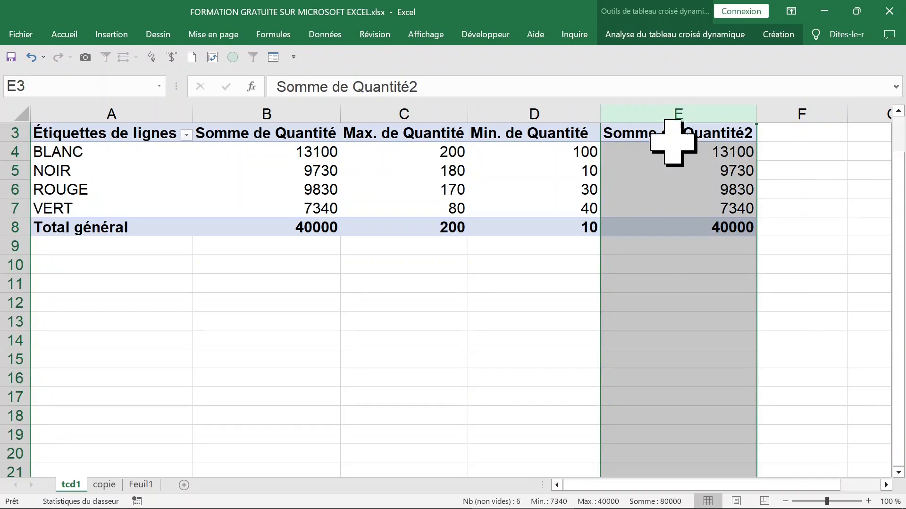
pyautogui.click(671, 137)
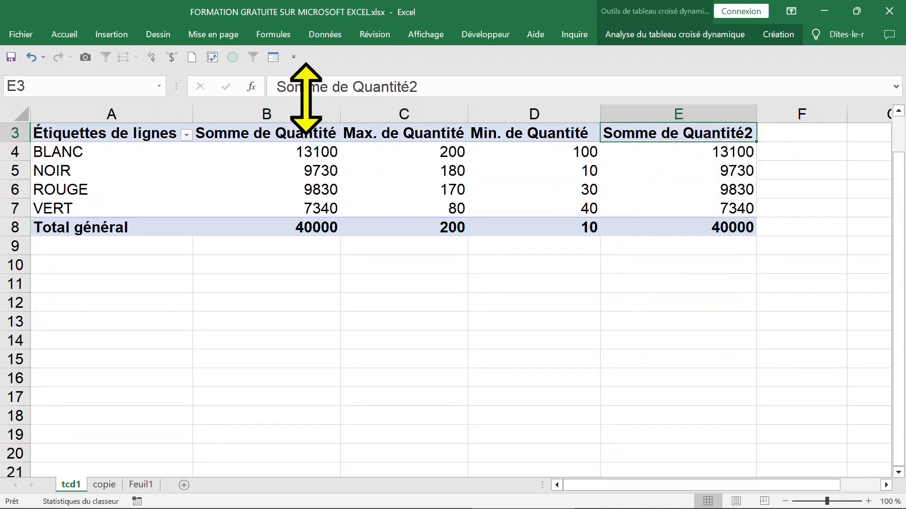
pyautogui.moveTo(276, 87); pyautogui.dragTo(425, 84)
pyautogui.press('Escape')
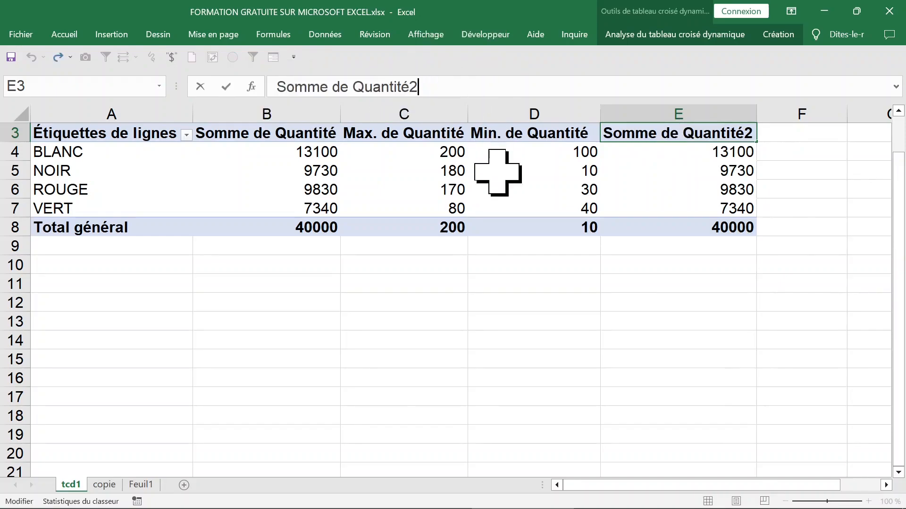
# Summarize the fourth Quantité value field, in column E, by Moyenne.
pyautogui.click(684, 170)
pyautogui.doubleClick(672, 137)
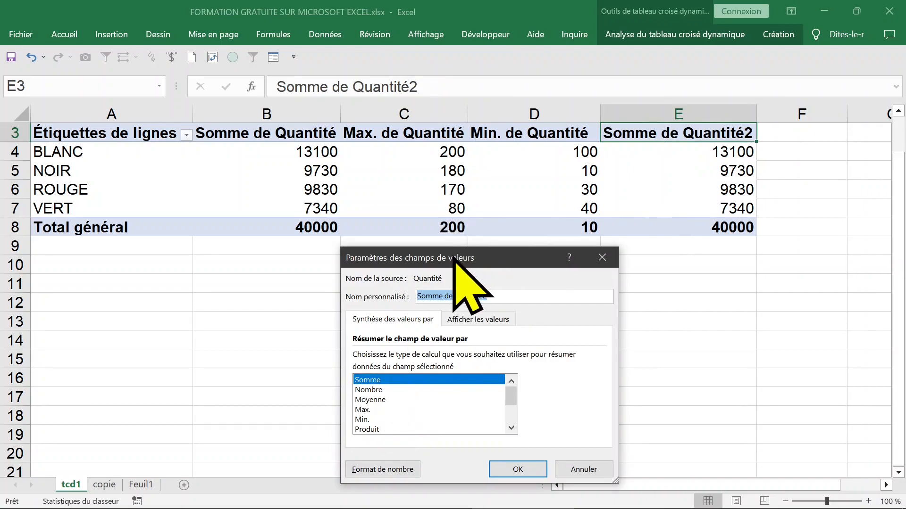
pyautogui.moveTo(455, 258); pyautogui.dragTo(518, 200)
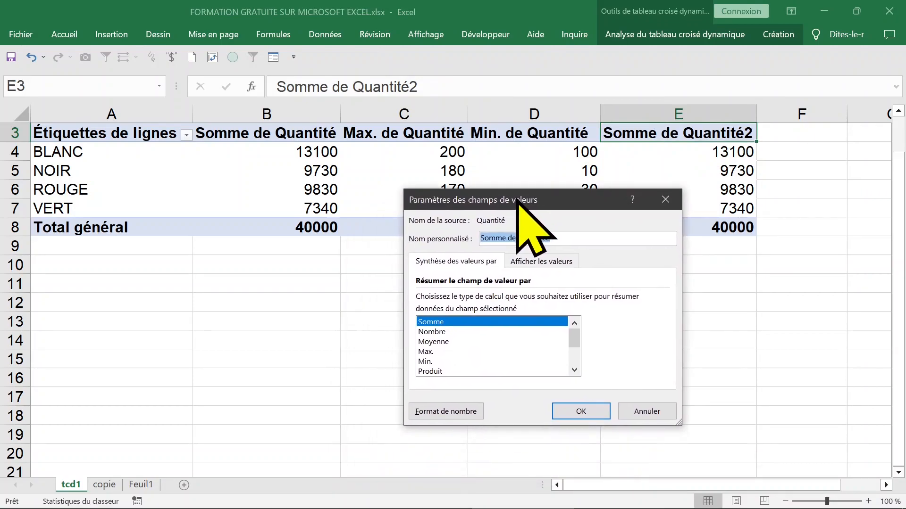
pyautogui.click(442, 342)
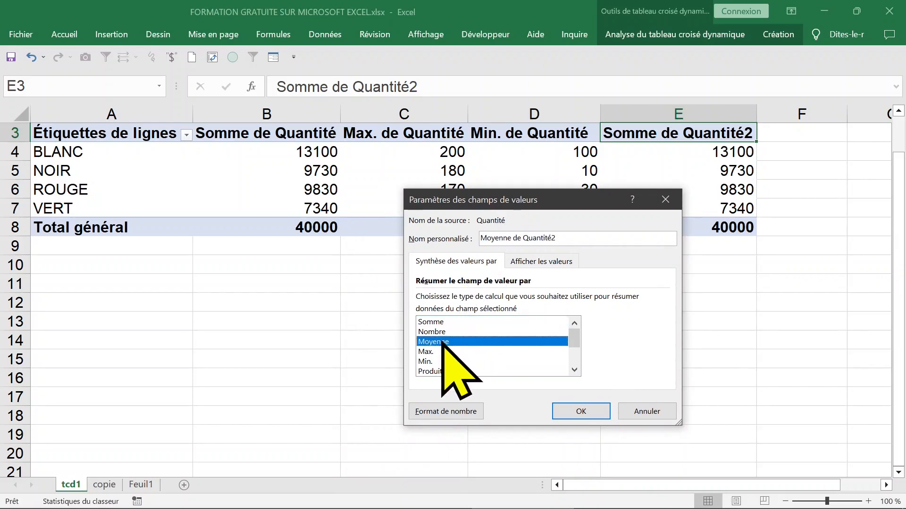
# Format the average Quantité field with the Nombre category and no decimals, and apply the value field settings.
pyautogui.click(444, 412)
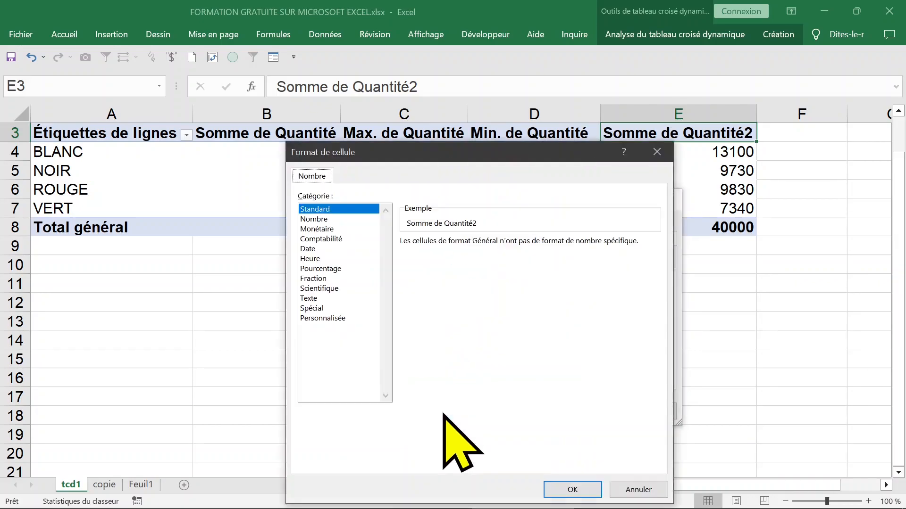
pyautogui.click(329, 230)
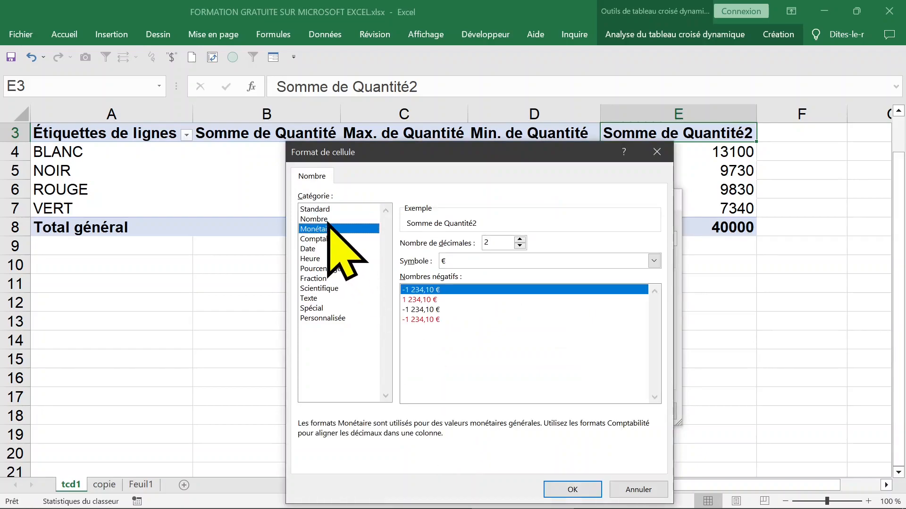
pyautogui.click(329, 219)
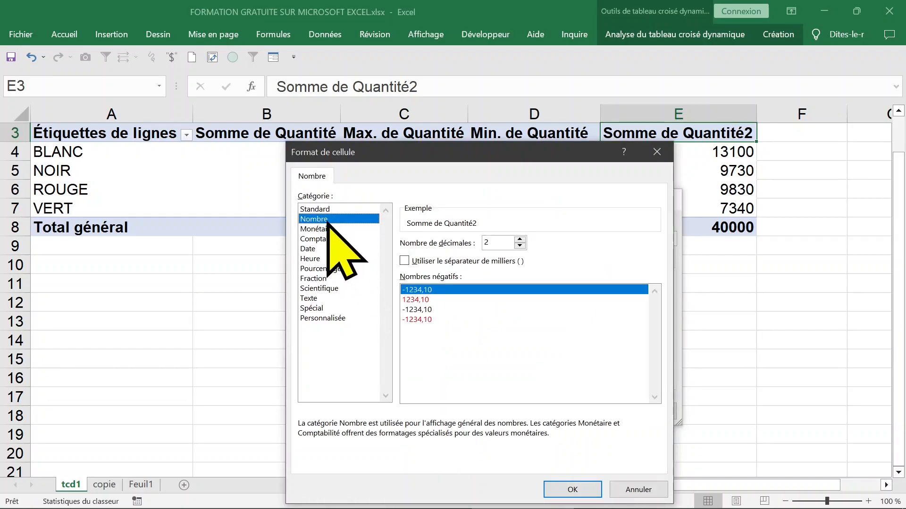
pyautogui.click(513, 242)
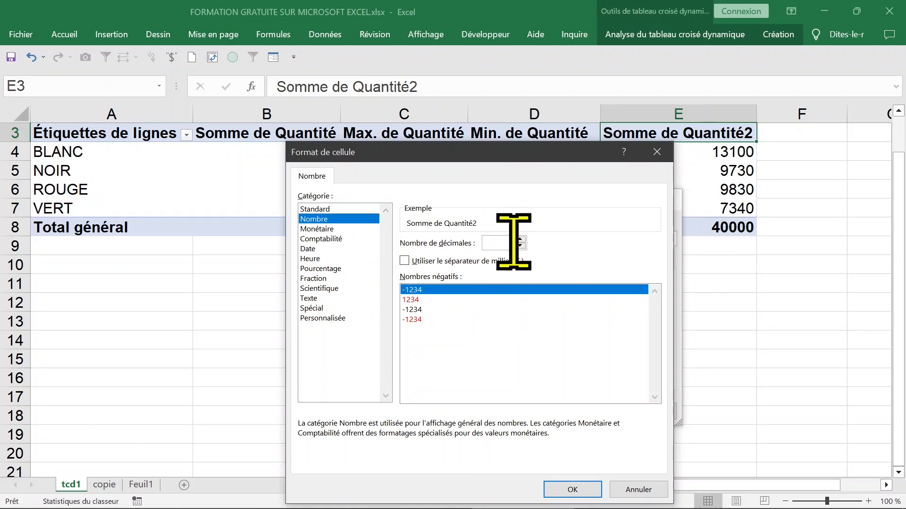
pyautogui.press('Return')
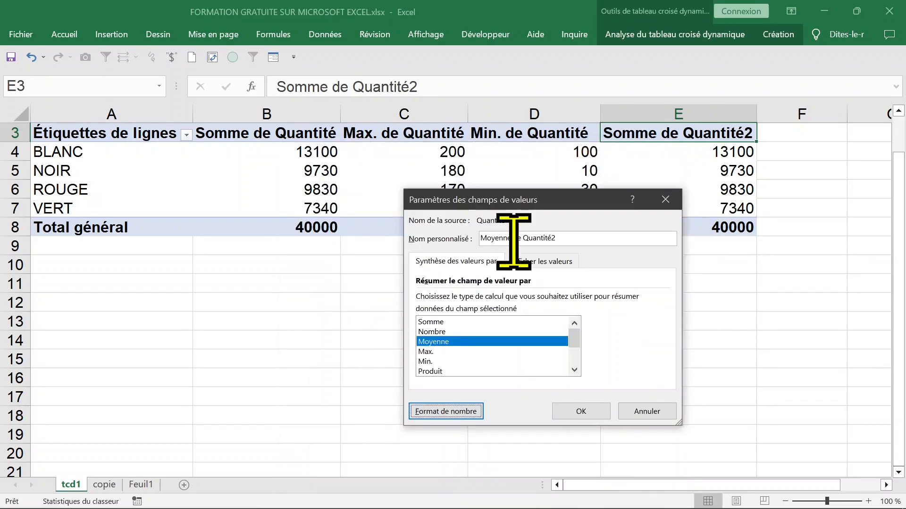
pyautogui.click(581, 411)
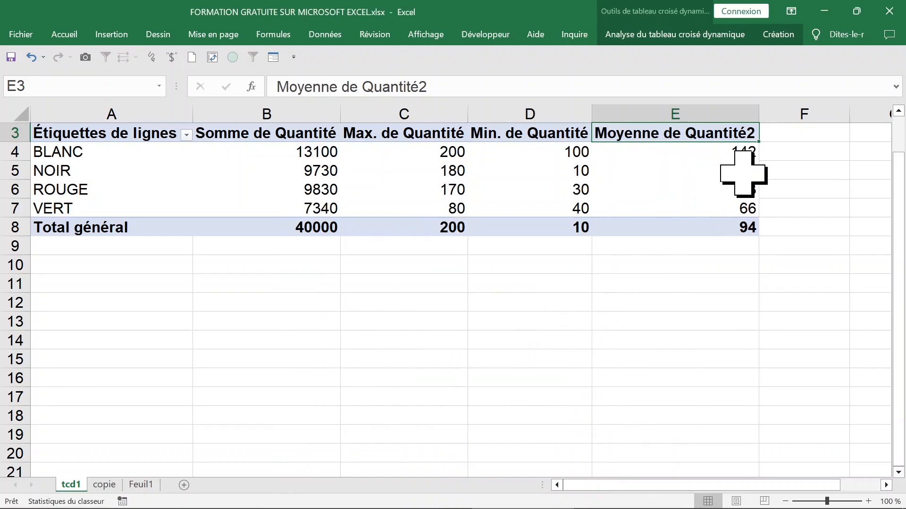
# Rename the column E value header to "Moyenne de Quantité".
pyautogui.click(466, 87)
pyautogui.press('BackSpace')
pyautogui.press('Return')
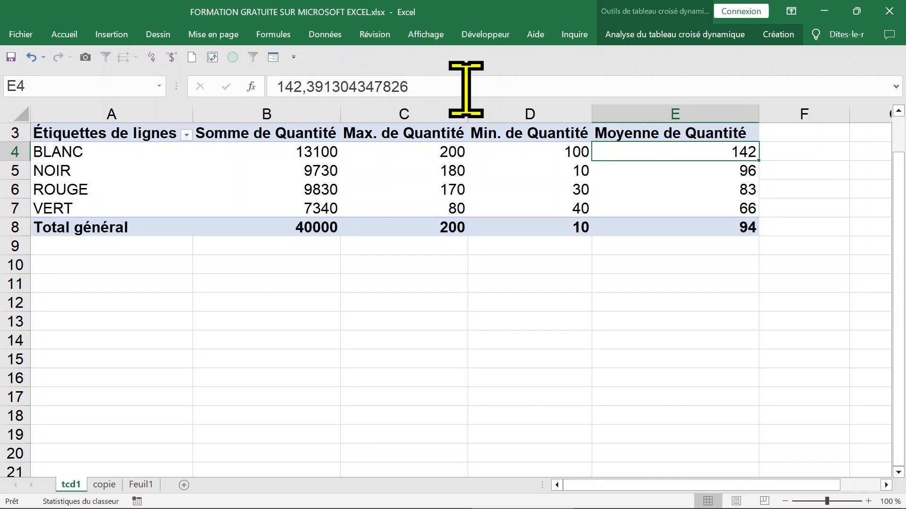
# Change the pivot table's report layout to tabular form.
pyautogui.click(533, 190)
pyautogui.click(782, 37)
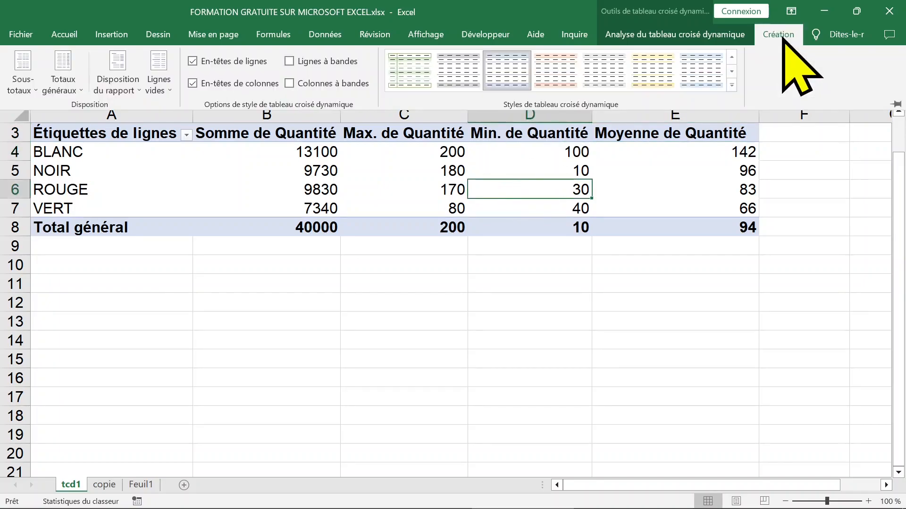
pyautogui.click(130, 89)
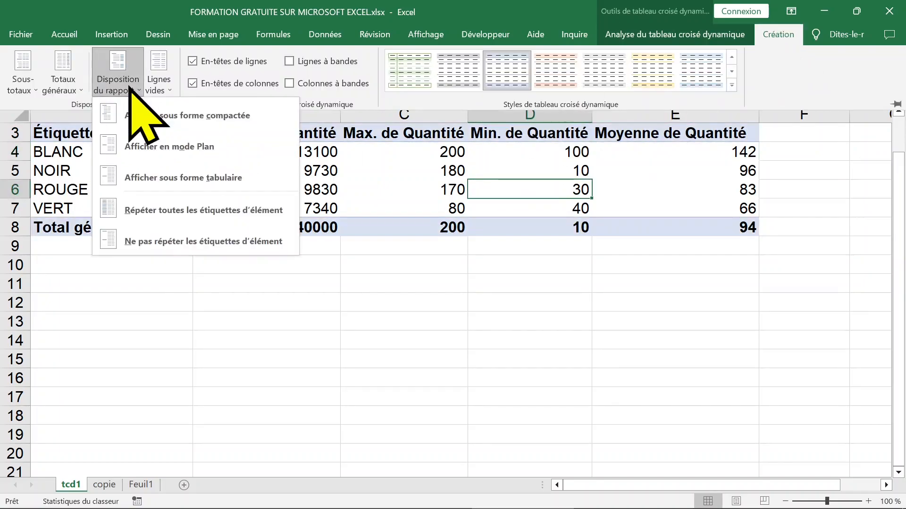
pyautogui.click(144, 178)
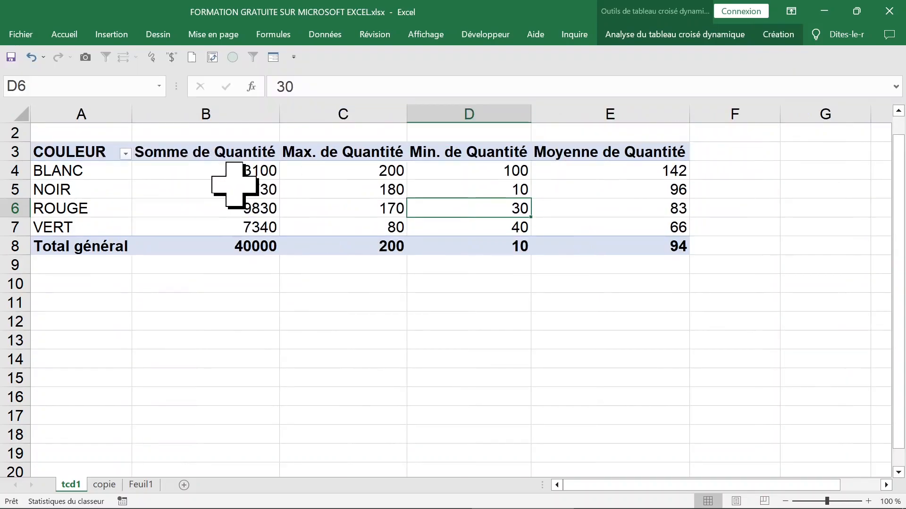
# Examine the pivot table's COULEUR column and compare it with the COULEUR and item columns on the copie sheet.
pyautogui.scroll(1, 234, 185)
pyautogui.click(234, 189)
pyautogui.click(96, 186)
pyautogui.click(94, 112)
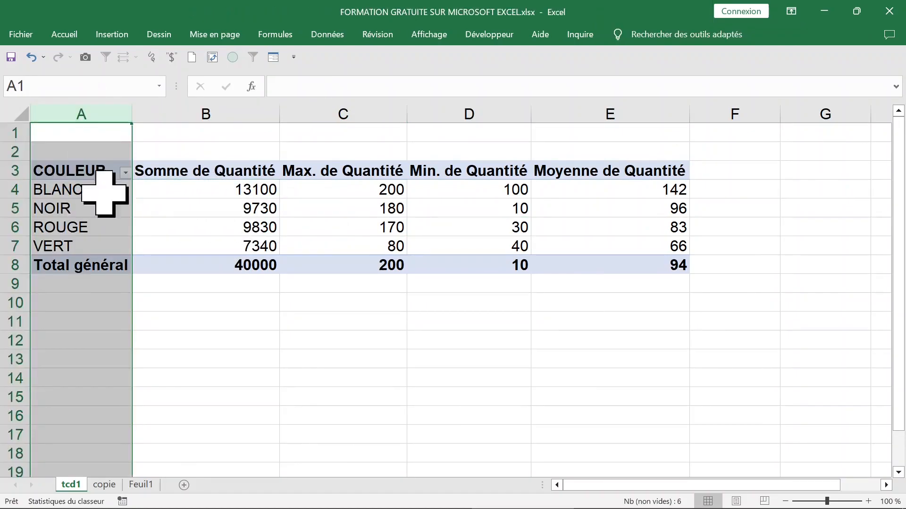
pyautogui.click(114, 484)
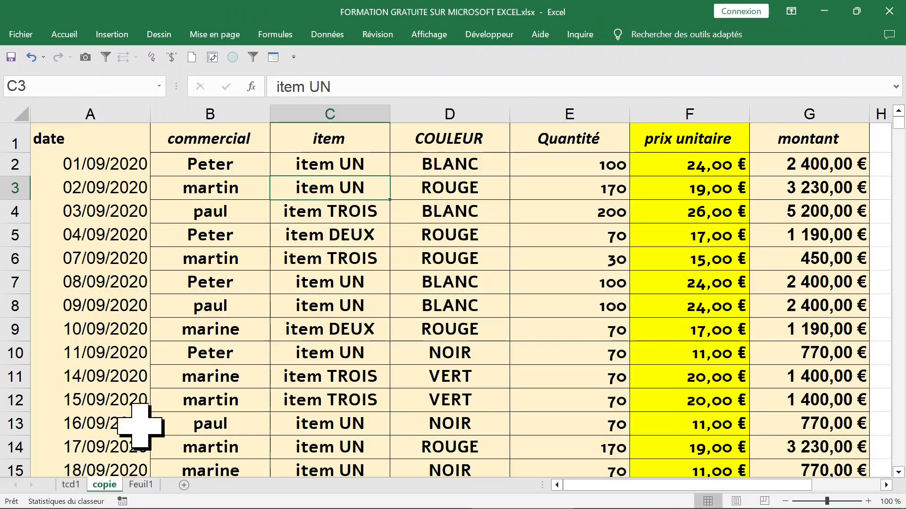
pyautogui.click(452, 166)
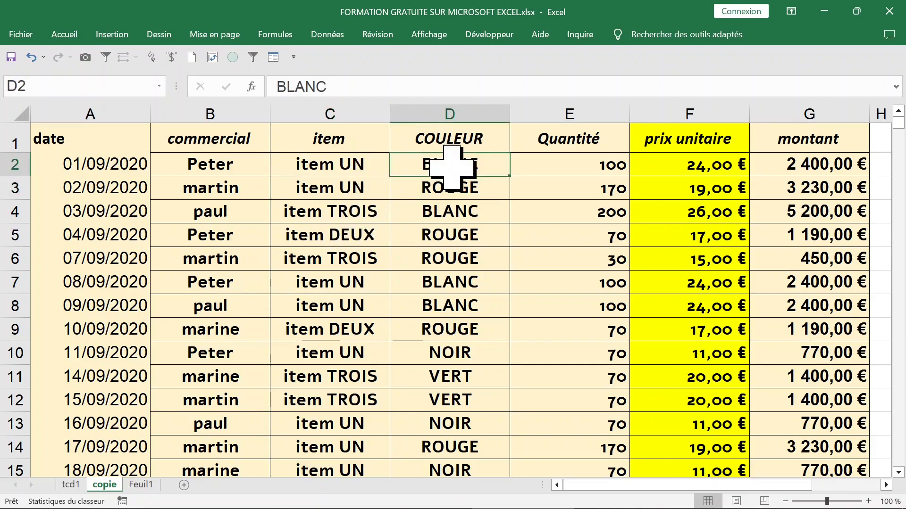
pyautogui.click(461, 106)
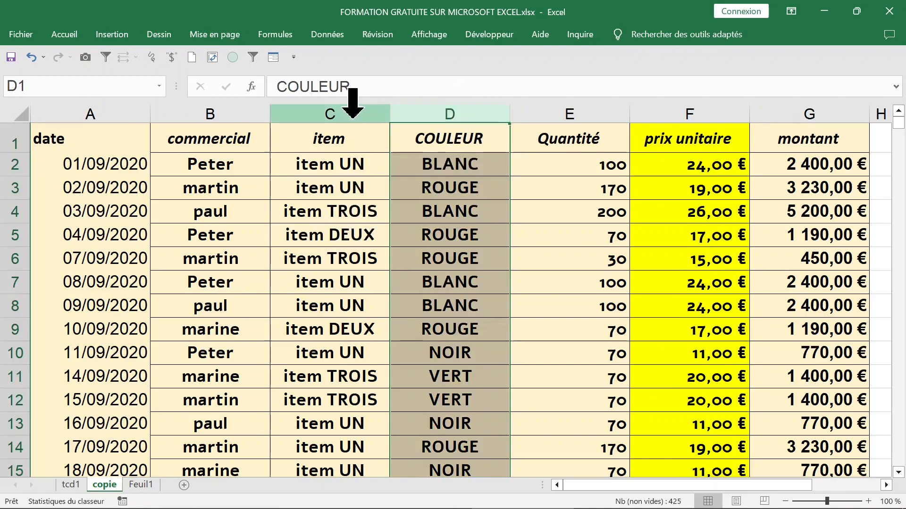
pyautogui.click(338, 105)
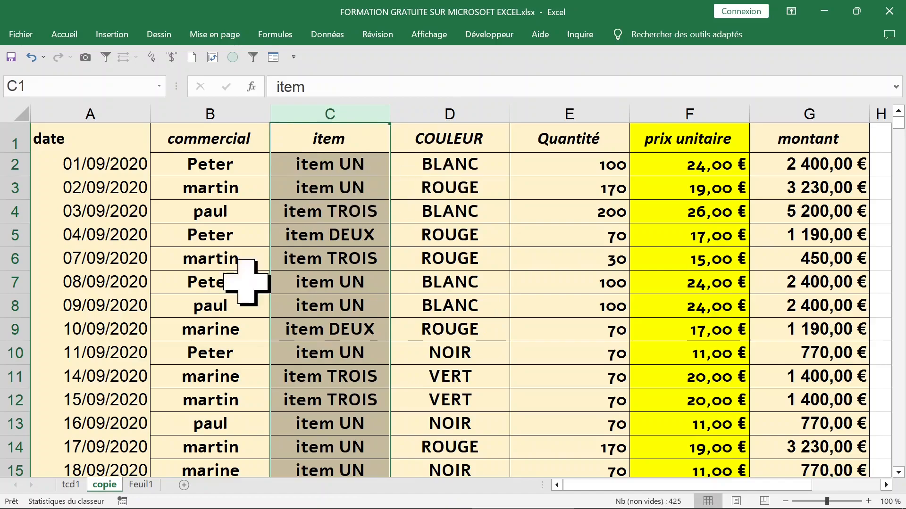
pyautogui.click(70, 485)
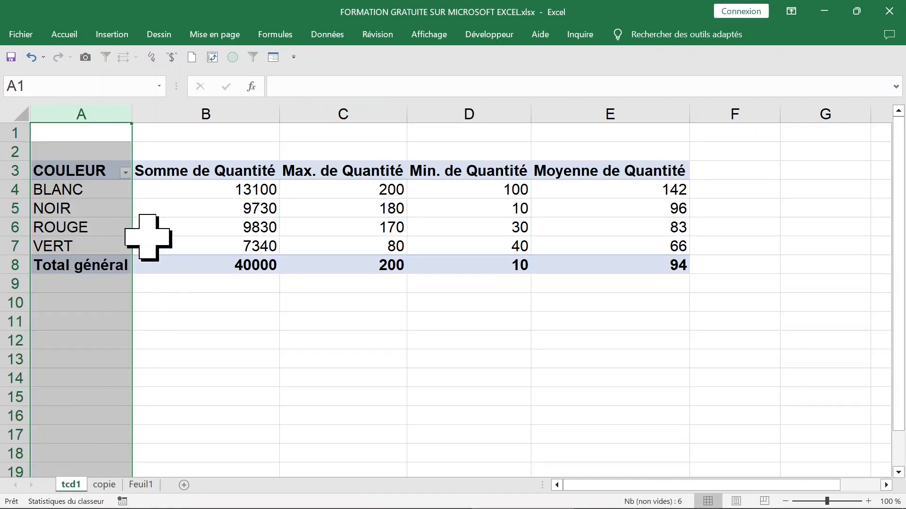
# Display the field list from the BLANC sum cell of the pivot table on tcd1 and close it again.
pyautogui.click(171, 193)
pyautogui.rightClick(211, 197)
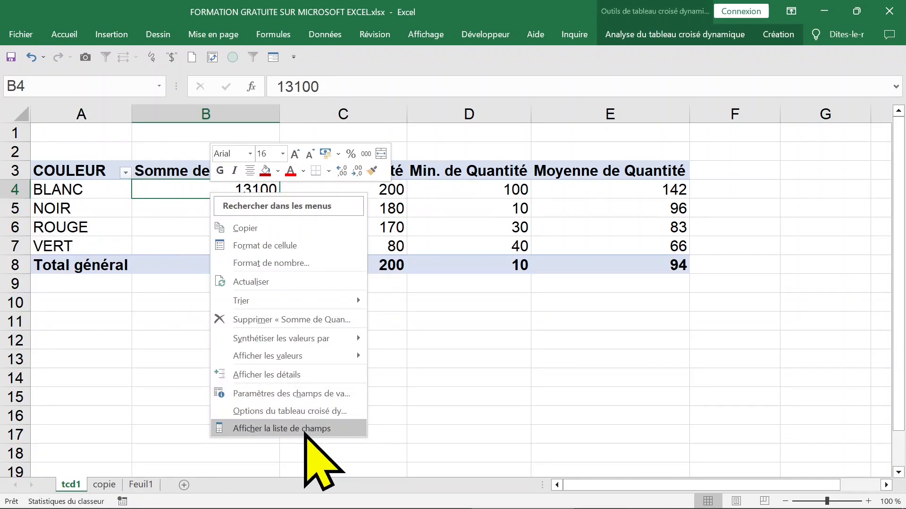
pyautogui.click(283, 428)
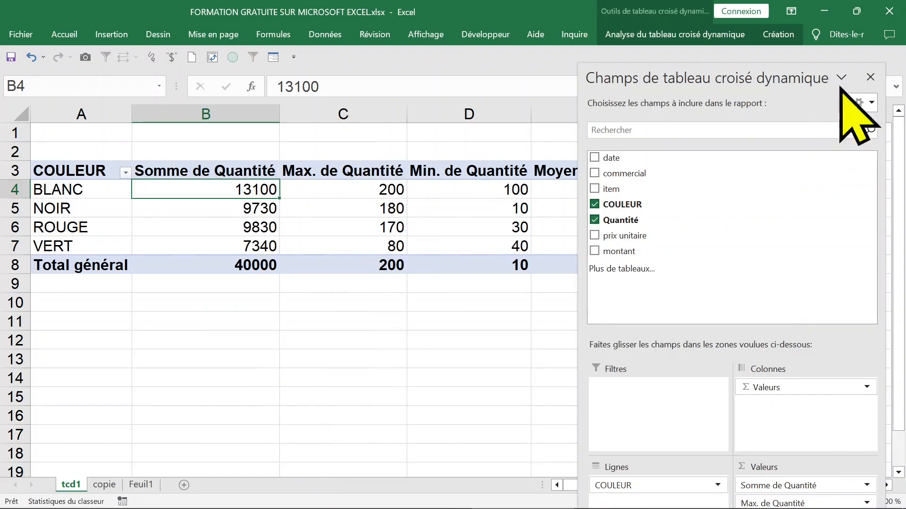
pyautogui.click(870, 77)
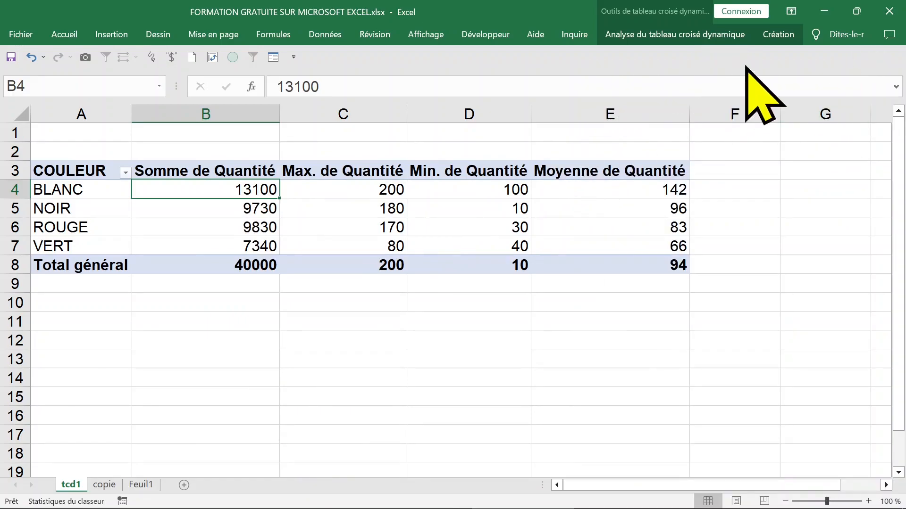
# Show the pivot table field list with its fields and areas sections side by side.
pyautogui.click(776, 35)
pyautogui.click(712, 35)
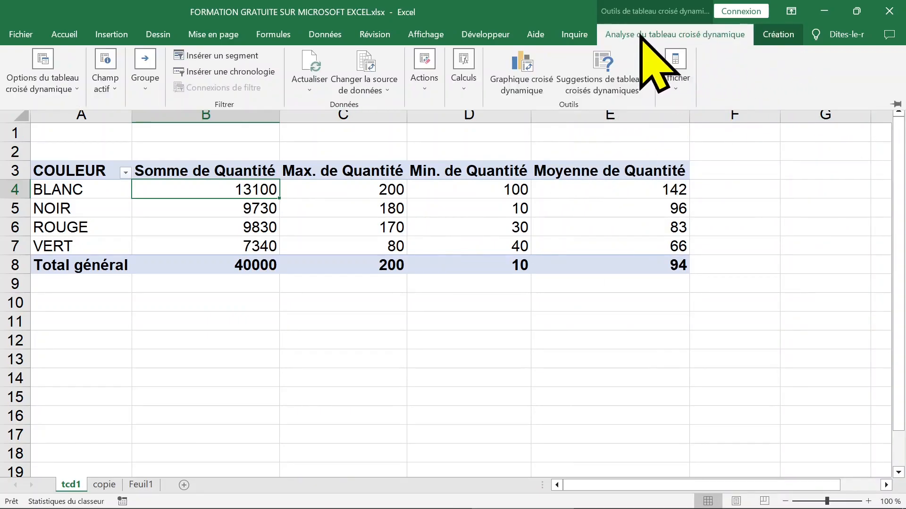
pyautogui.click(681, 87)
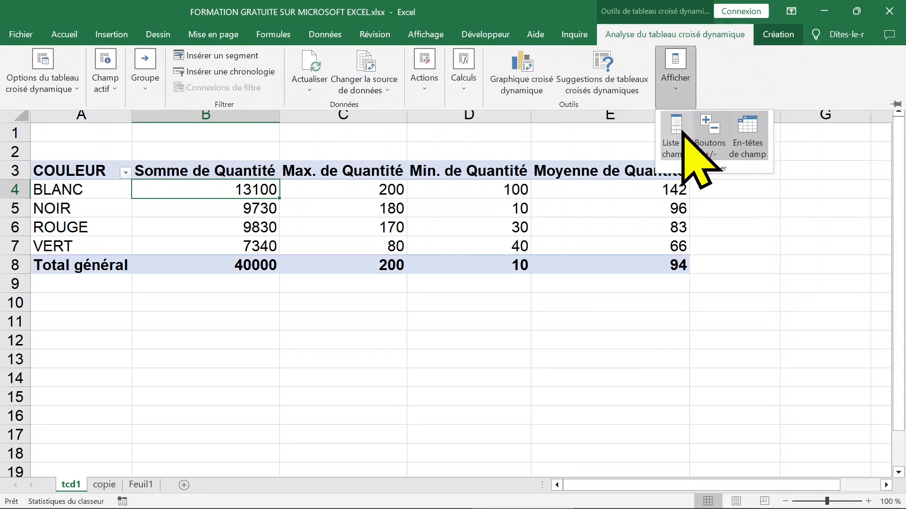
pyautogui.click(675, 146)
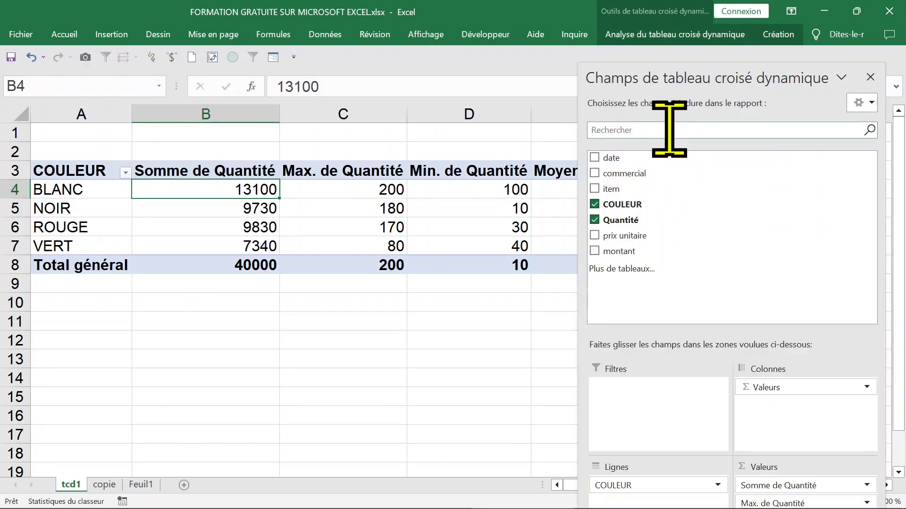
pyautogui.click(871, 102)
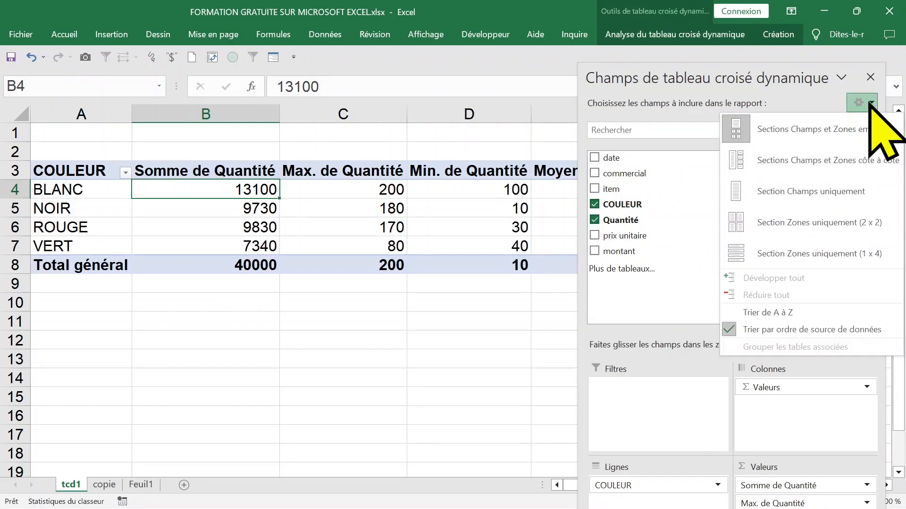
pyautogui.click(799, 163)
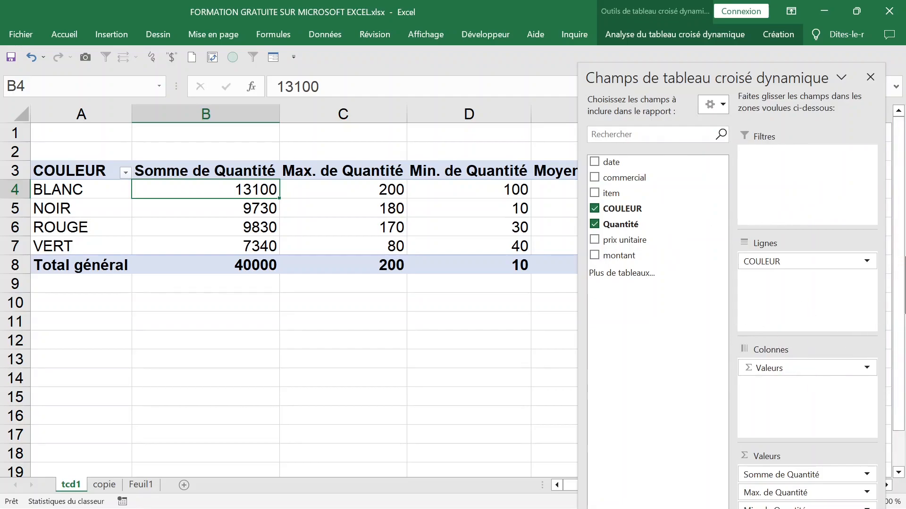
# Add the item field to the pivot table rows below COULEUR and close the field list.
pyautogui.scroll(-1, 901, 227)
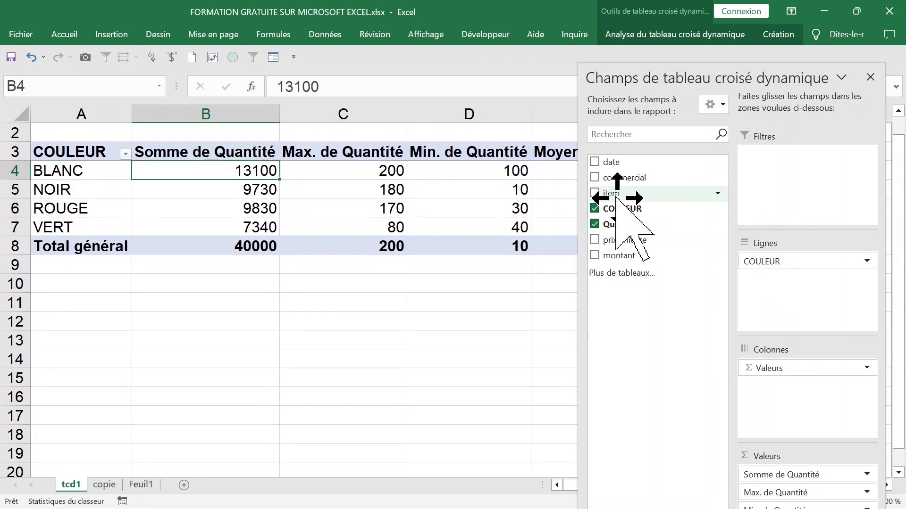
pyautogui.moveTo(615, 199); pyautogui.dragTo(769, 282)
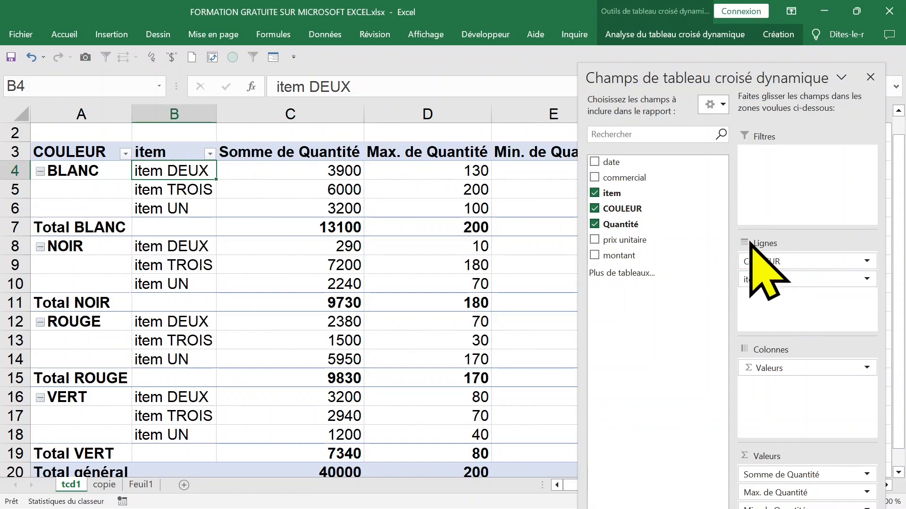
pyautogui.click(871, 77)
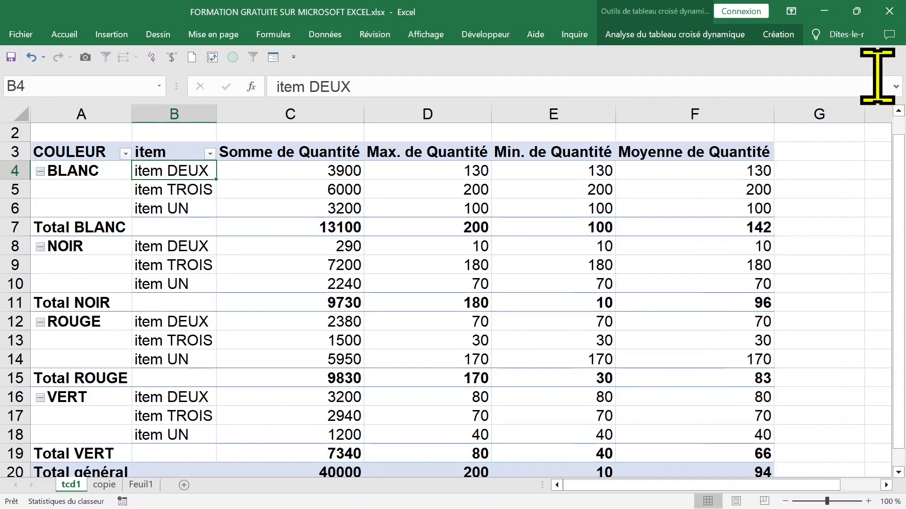
# Examine the pivot table's breakdown by COULEUR and item, including the BLANC, NOIR and ROUGE groups and their subtotals.
pyautogui.click(271, 246)
pyautogui.click(406, 264)
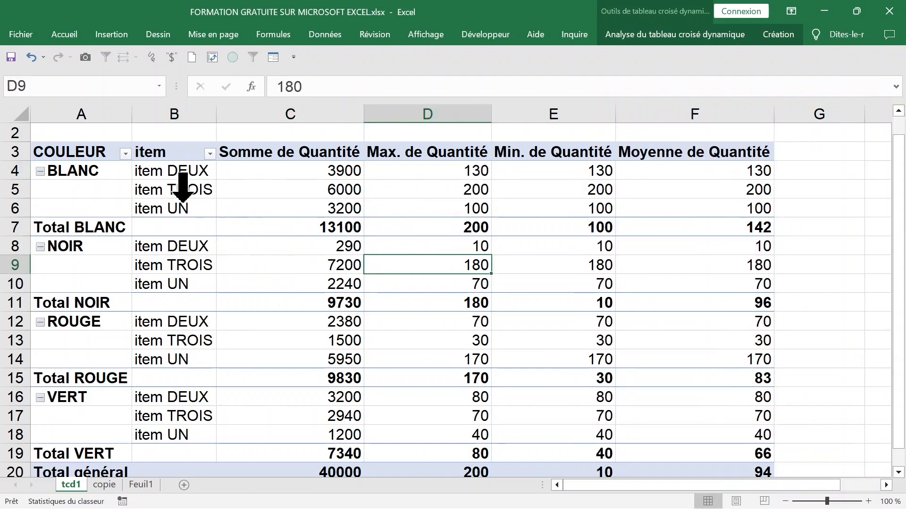
pyautogui.click(83, 113)
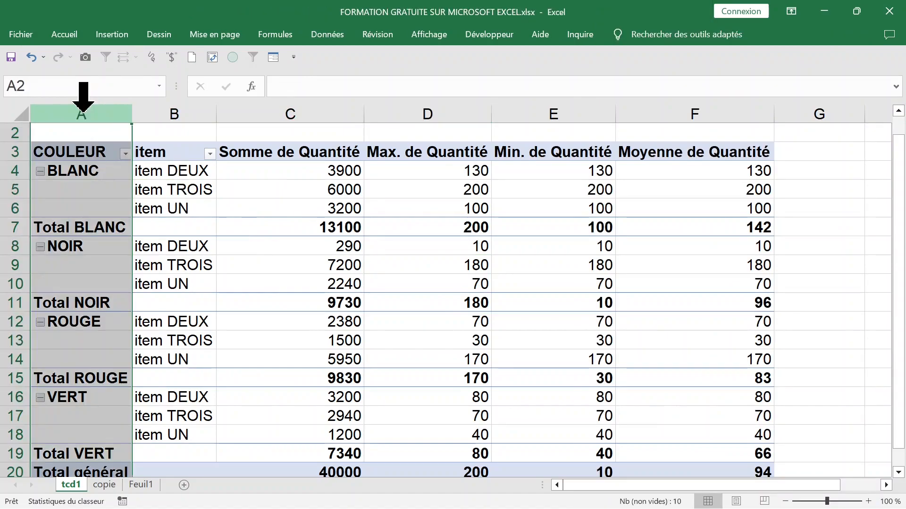
pyautogui.click(75, 182)
pyautogui.moveTo(75, 176); pyautogui.dragTo(723, 246)
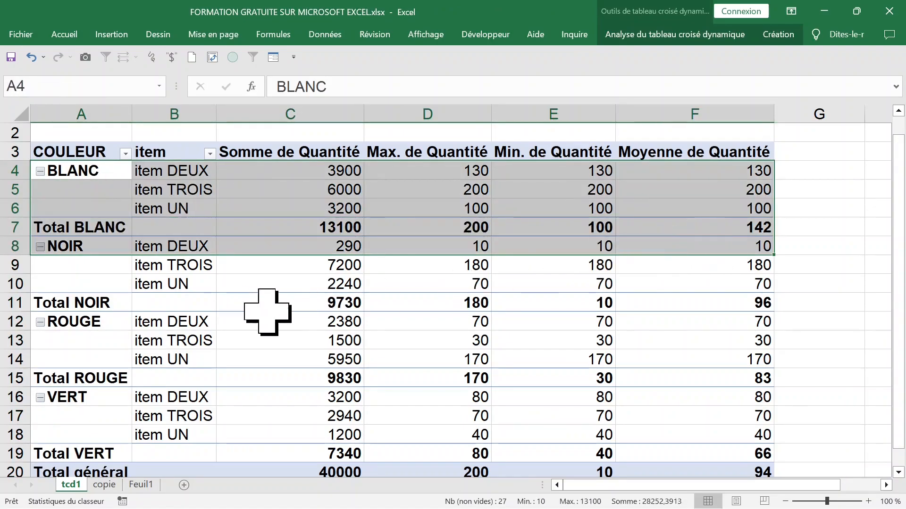
pyautogui.click(161, 302)
pyautogui.click(102, 304)
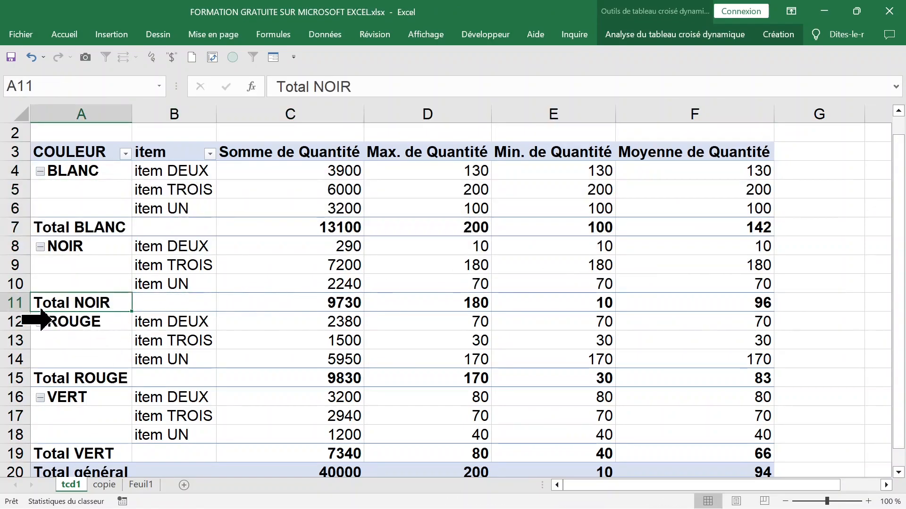
pyautogui.click(41, 321)
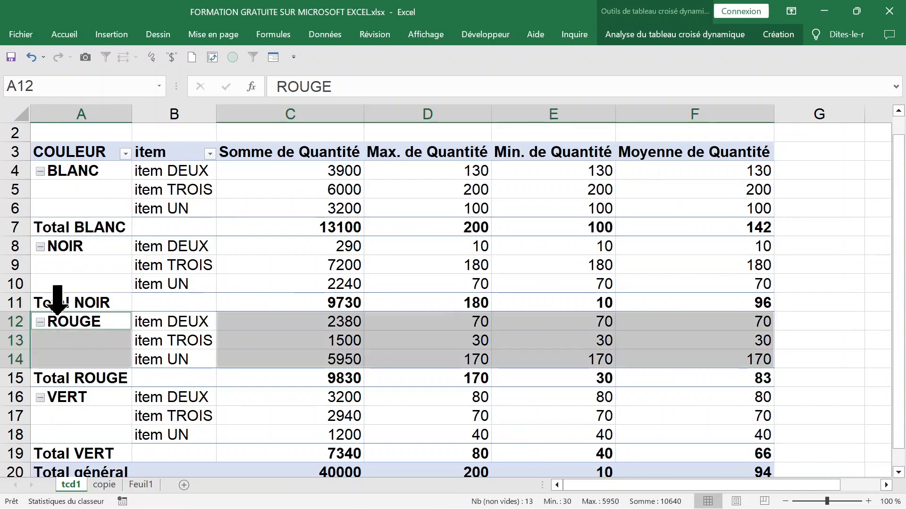
# Format the ROUGE group's label and values in the pivot table with a red, bold font.
pyautogui.click(64, 34)
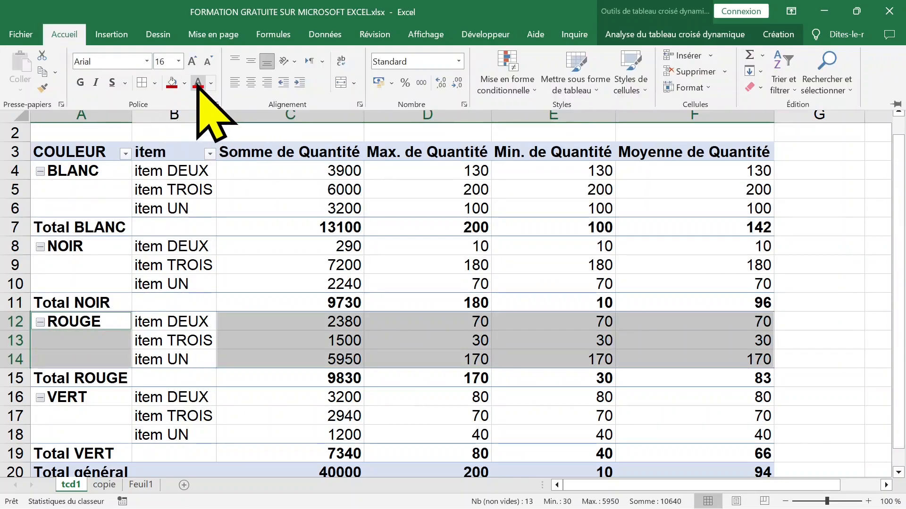
pyautogui.click(197, 85)
pyautogui.click(81, 83)
pyautogui.click(266, 238)
pyautogui.click(239, 229)
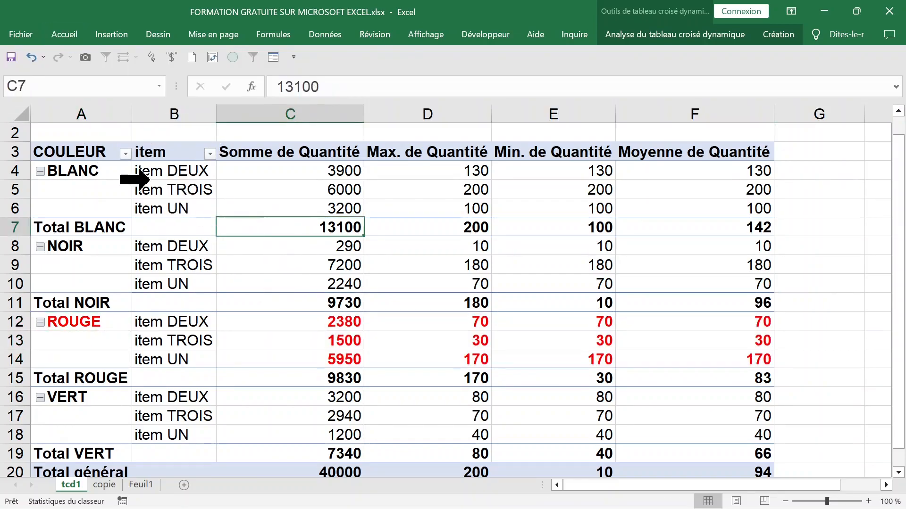
# Format the VERT group's label and values in the pivot table with a standard green, bold font.
pyautogui.scroll(-1, 191, 255)
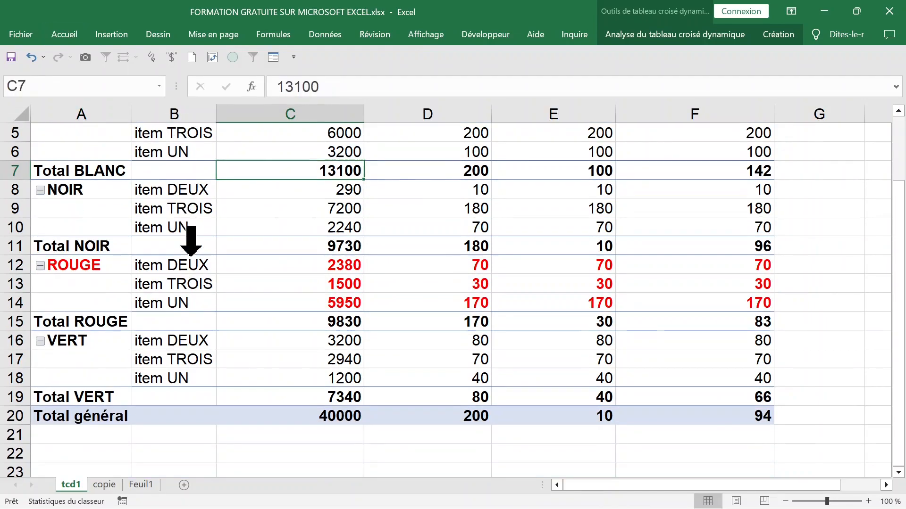
pyautogui.click(49, 339)
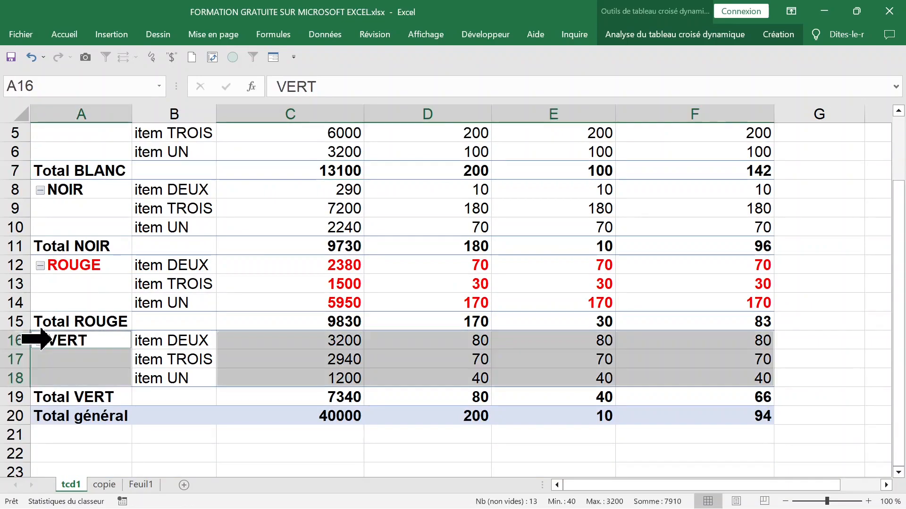
pyautogui.click(68, 34)
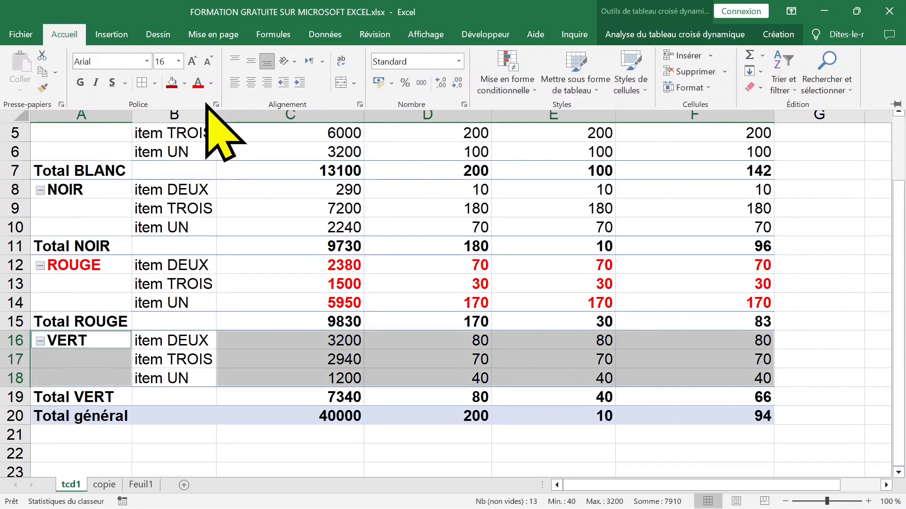
pyautogui.click(210, 84)
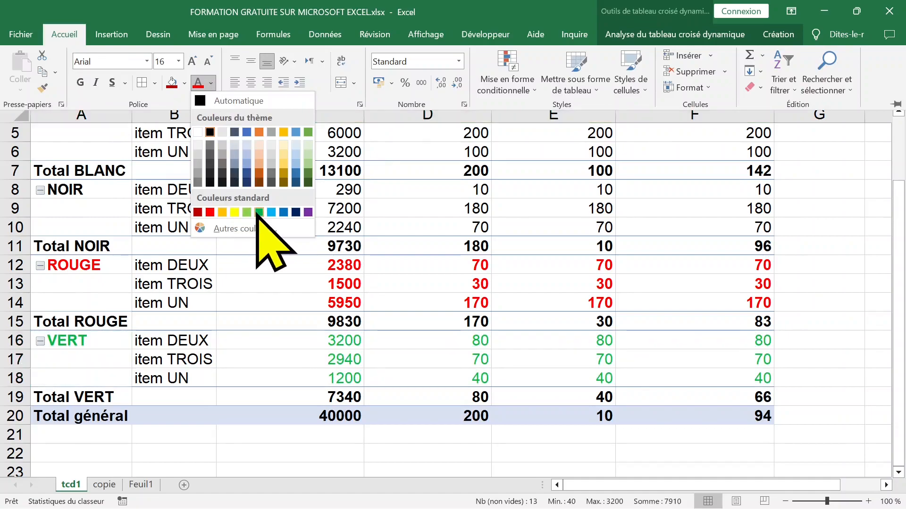
pyautogui.click(259, 212)
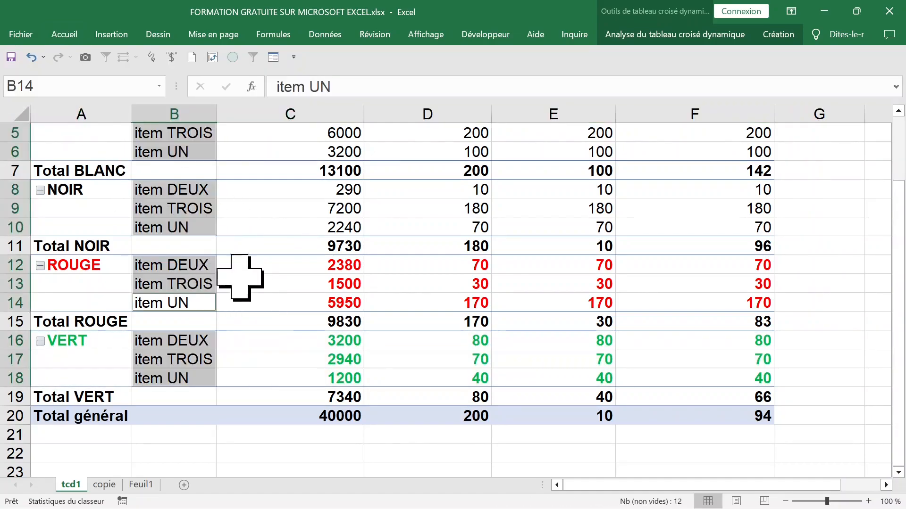
pyautogui.scroll(3, 242, 273)
pyautogui.click(267, 228)
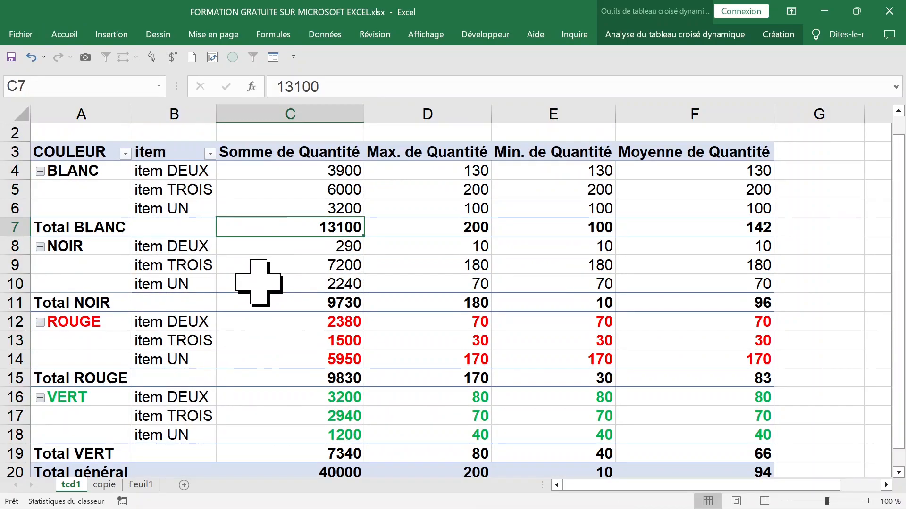
# Set the pivot table's report layout to repeat all item labels, filling the blank COULEUR cells.
pyautogui.click(82, 191)
pyautogui.moveTo(84, 204); pyautogui.dragTo(61, 234)
pyautogui.click(66, 264)
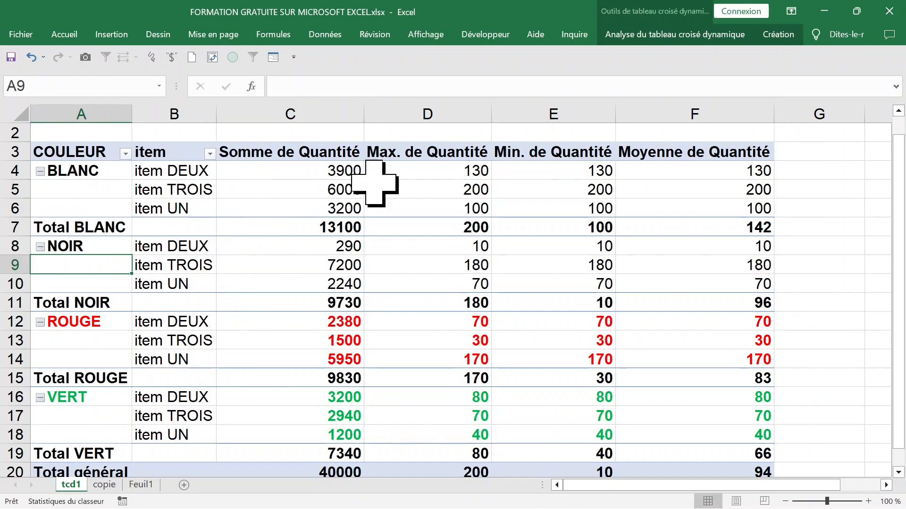
pyautogui.click(661, 33)
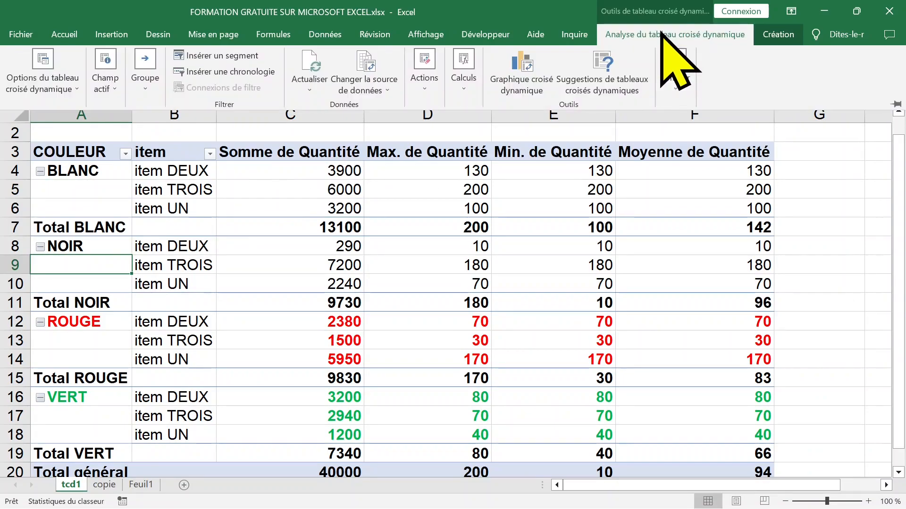
pyautogui.click(781, 35)
pyautogui.click(129, 90)
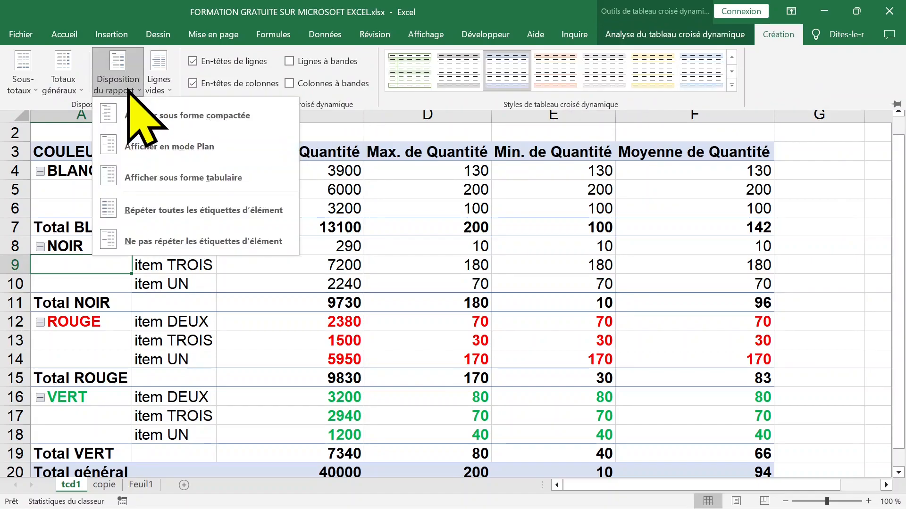
pyautogui.click(163, 210)
pyautogui.hotkey('ctrl', 'F1')
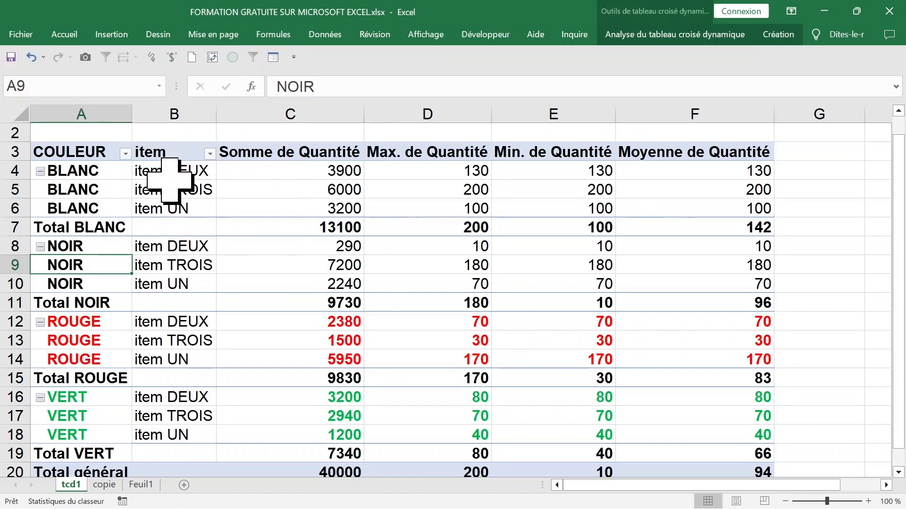
# Create a copy of the tcd1 sheet in the same workbook, placed before tcd1.
pyautogui.click(172, 172)
pyautogui.click(188, 191)
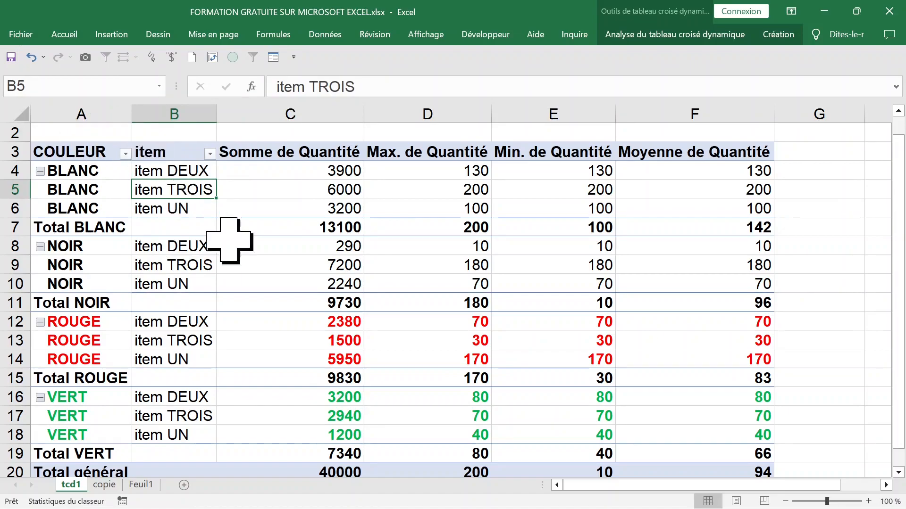
pyautogui.rightClick(72, 486)
pyautogui.click(132, 366)
pyautogui.click(71, 451)
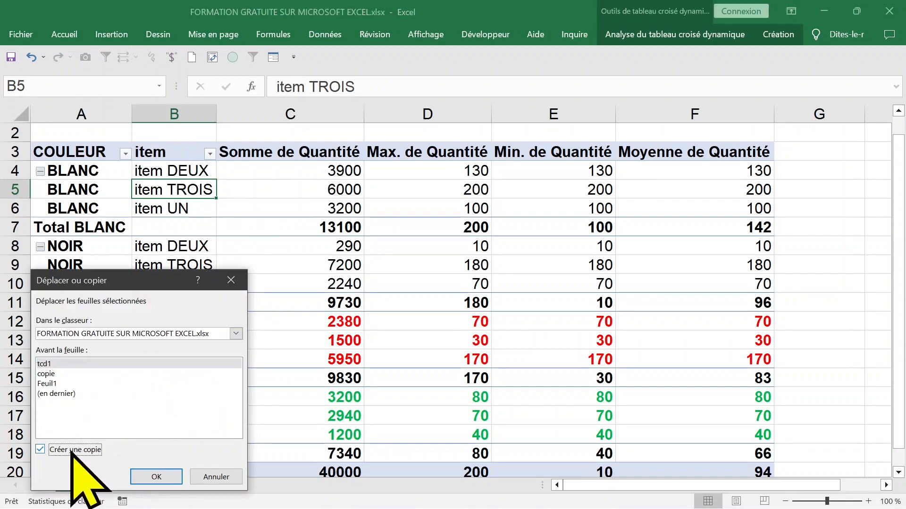
pyautogui.click(156, 477)
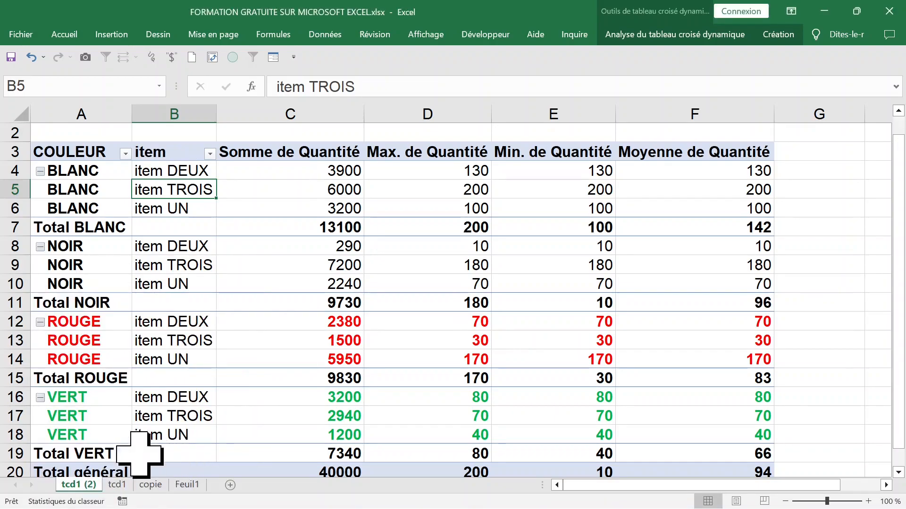
# Swap the two row fields on the copied sheet by entering item over the COULEUR header in A3.
pyautogui.click(175, 361)
pyautogui.click(166, 189)
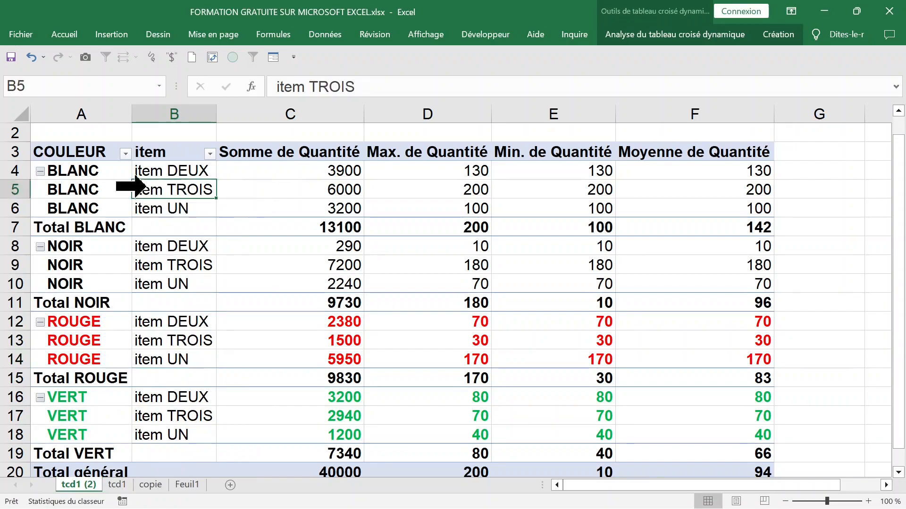
pyautogui.click(85, 158)
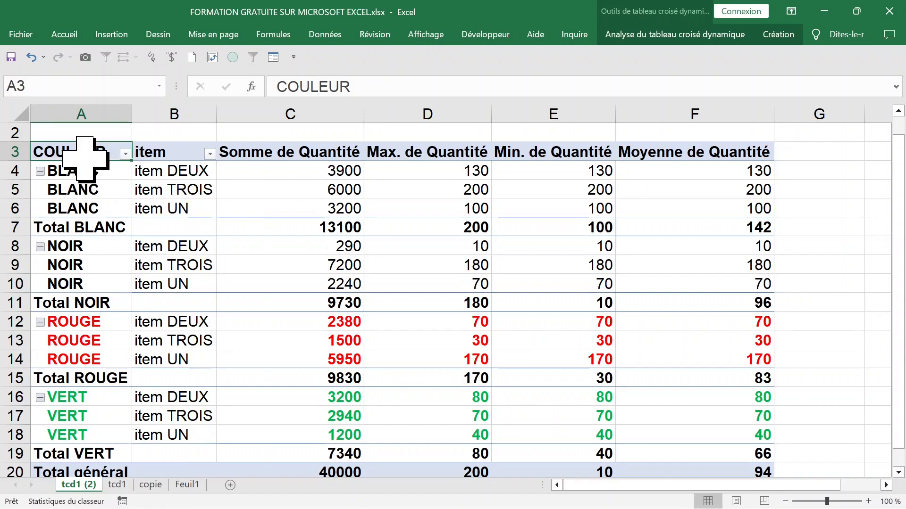
pyautogui.write('item')
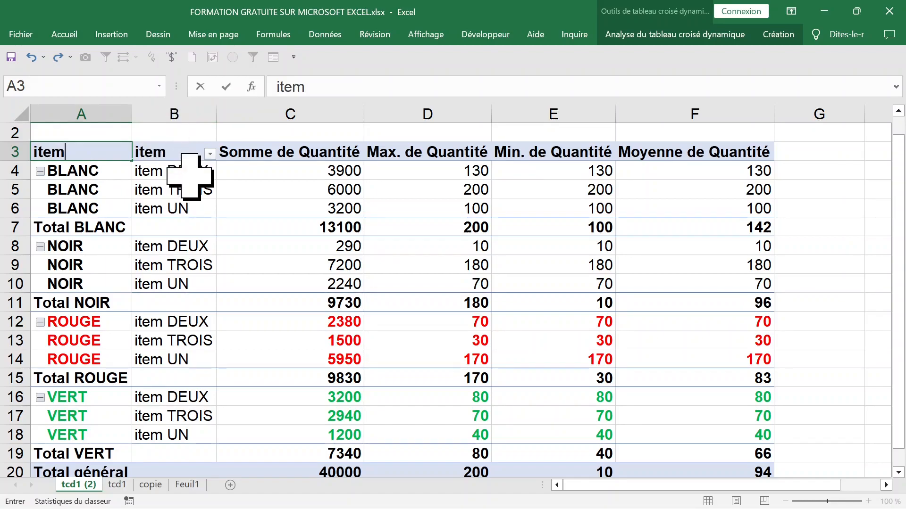
pyautogui.press('Return')
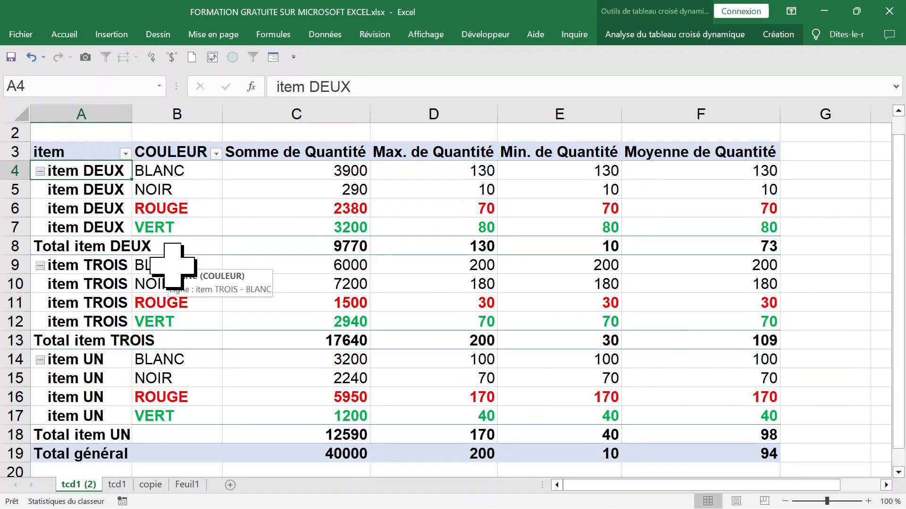
# Move the item field from the pivot table's rows to its columns above Valeurs and close the field list.
pyautogui.click(185, 173)
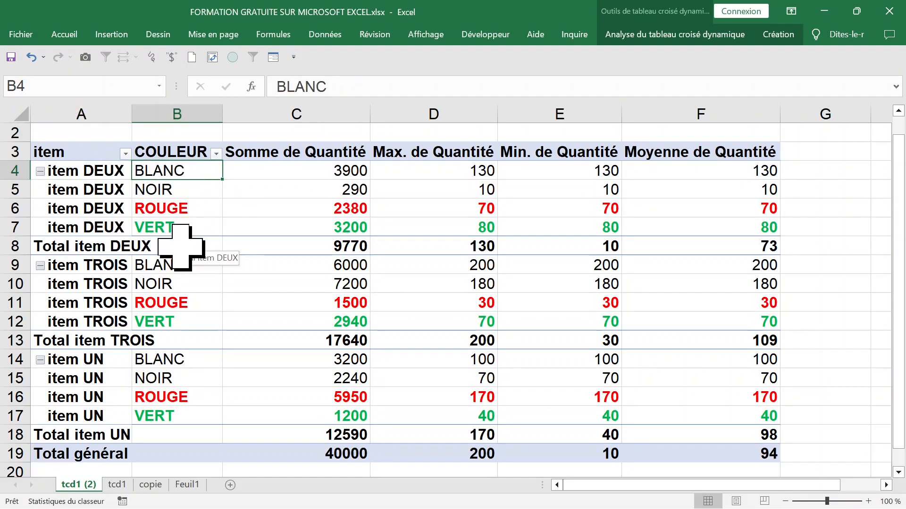
pyautogui.click(177, 189)
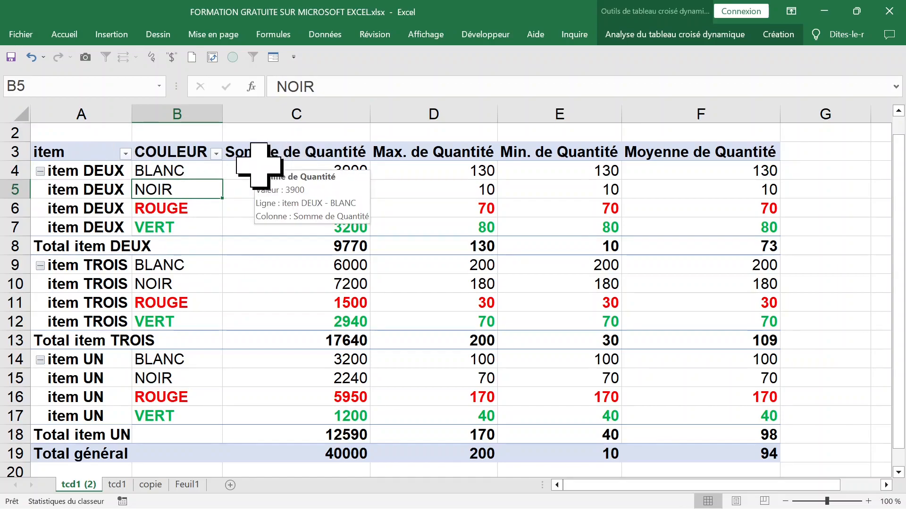
pyautogui.click(183, 170)
pyautogui.rightClick(184, 170)
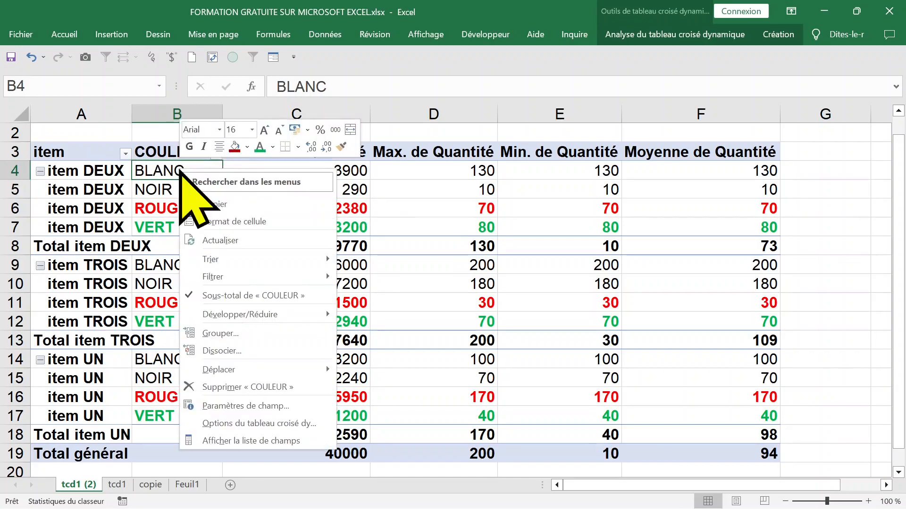
pyautogui.click(264, 441)
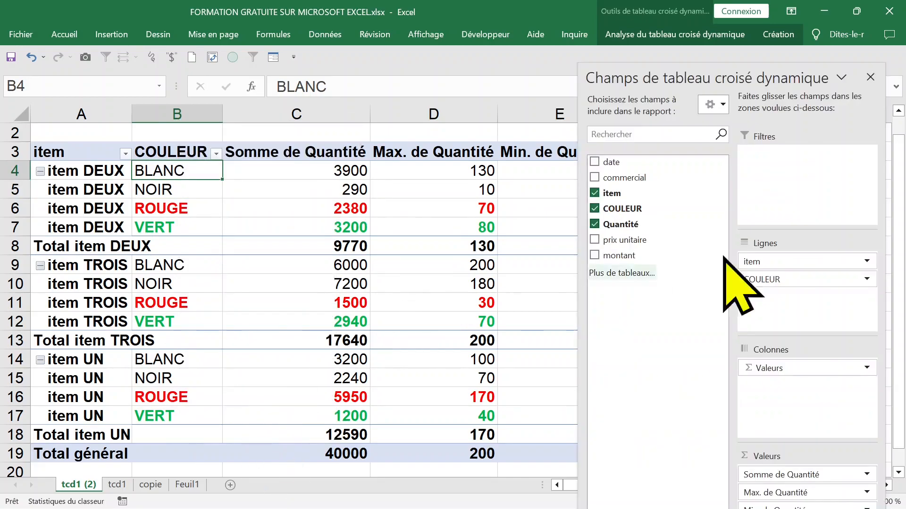
pyautogui.moveTo(823, 256); pyautogui.dragTo(797, 361)
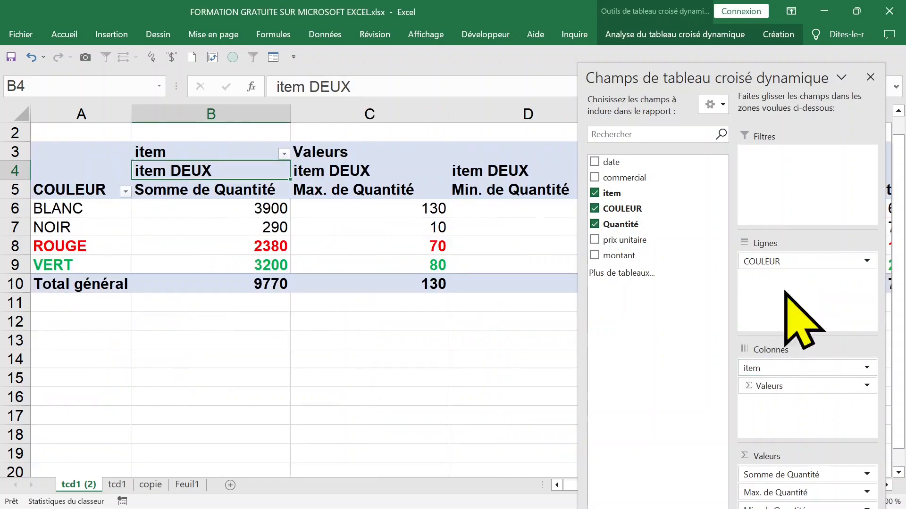
pyautogui.click(870, 77)
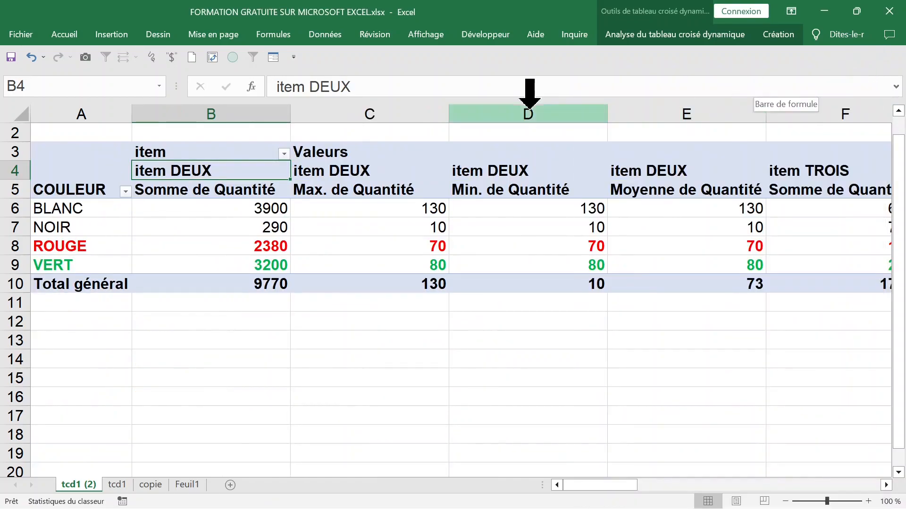
# Autofit the width of all columns on the copied sheet.
pyautogui.click(19, 110)
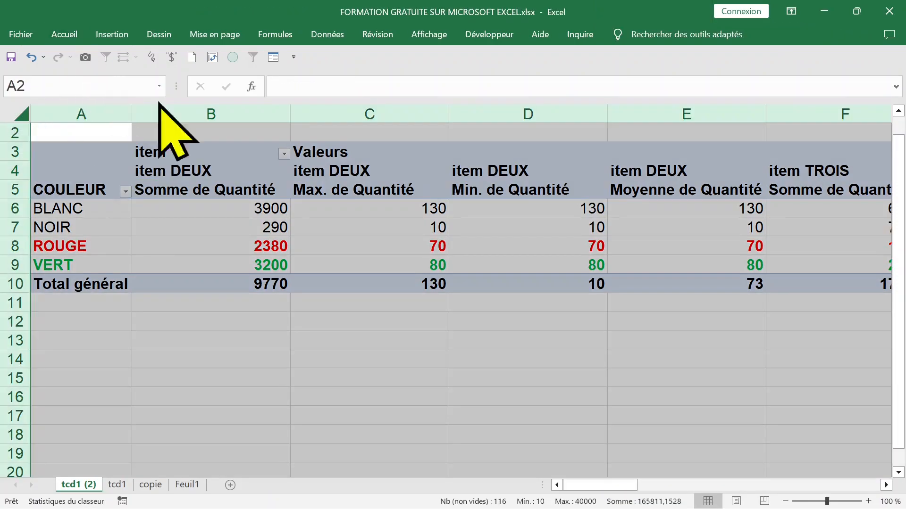
pyautogui.doubleClick(291, 115)
pyautogui.click(178, 166)
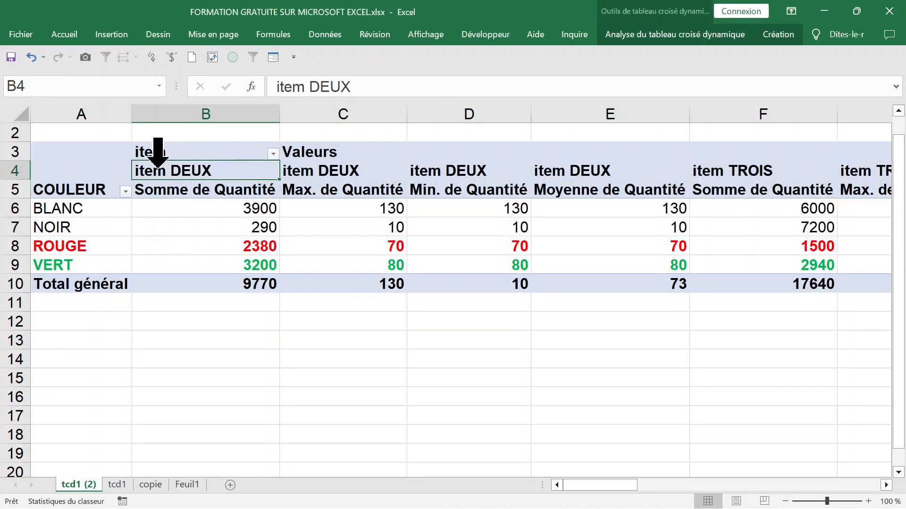
# Move the item UN column group to the front by entering "item un" over the item DEUX heading in B4.
pyautogui.click(158, 166)
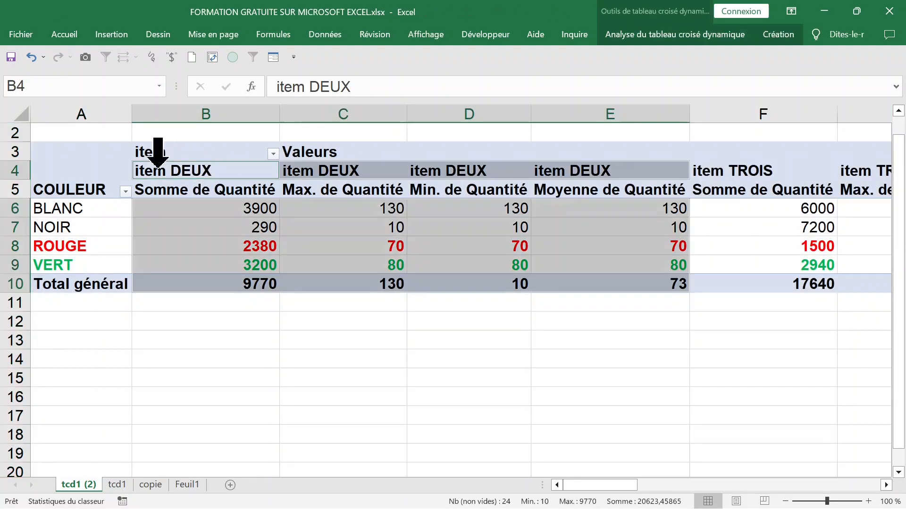
pyautogui.click(720, 165)
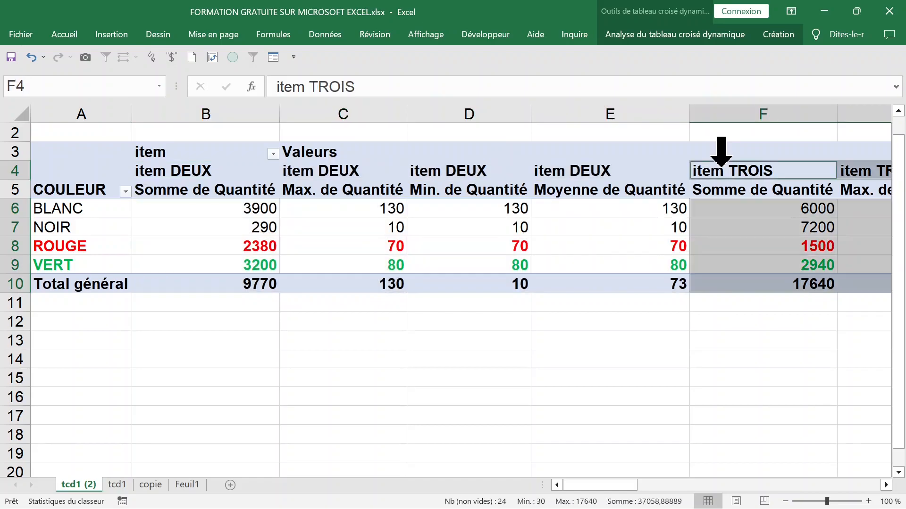
pyautogui.moveTo(618, 491); pyautogui.dragTo(497, 465)
pyautogui.click(218, 171)
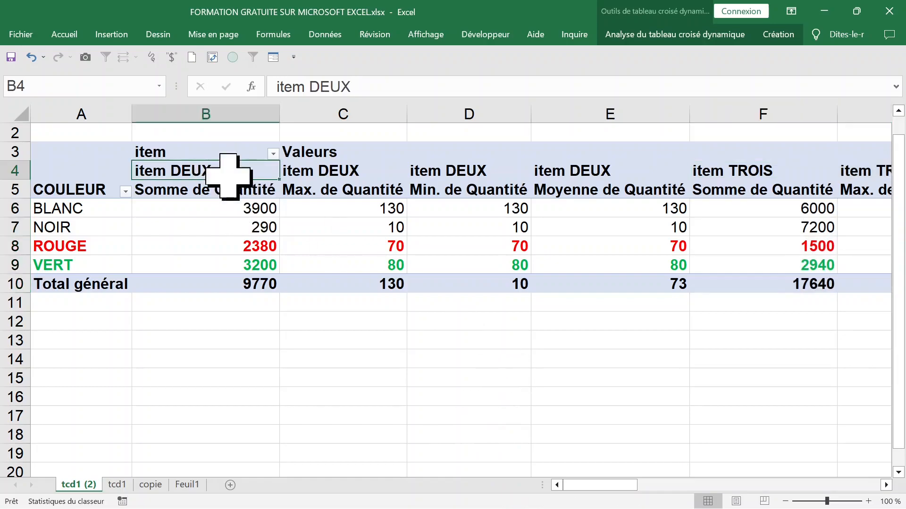
pyautogui.moveTo(359, 81); pyautogui.dragTo(242, 84)
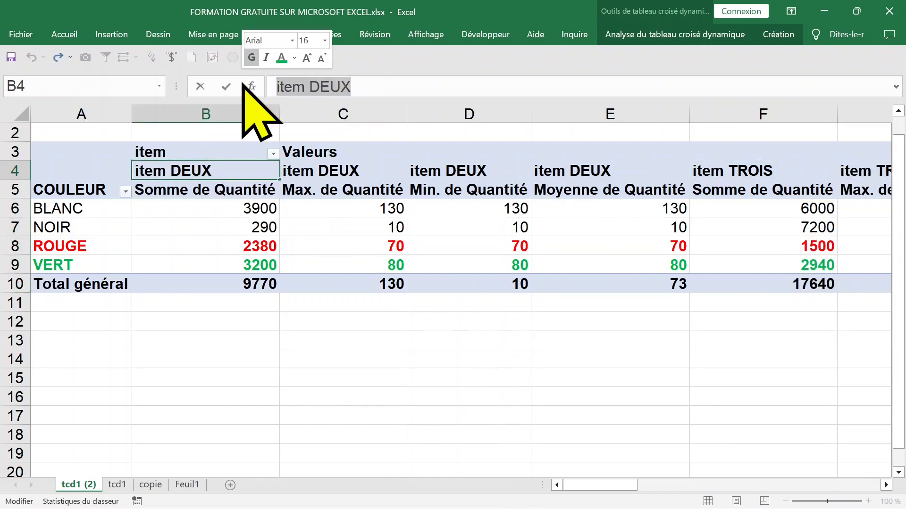
pyautogui.write('it')
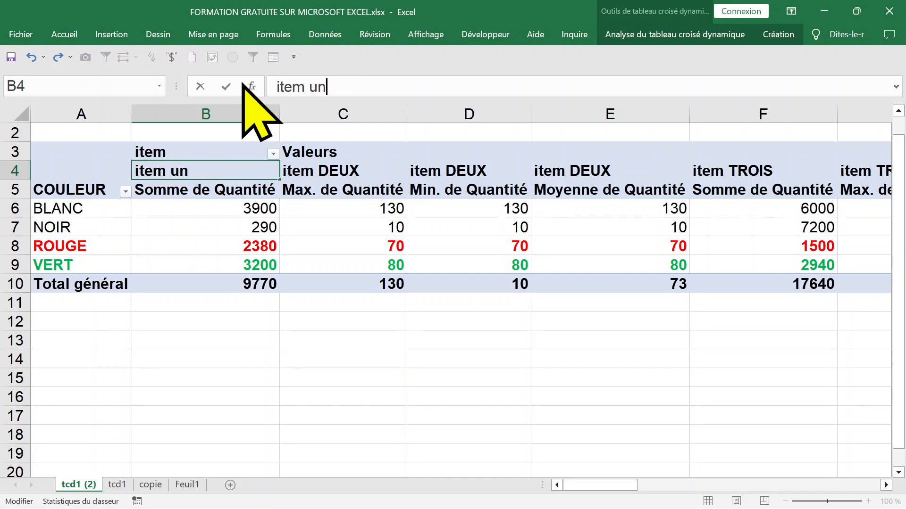
pyautogui.write('em un')
pyautogui.press('Return')
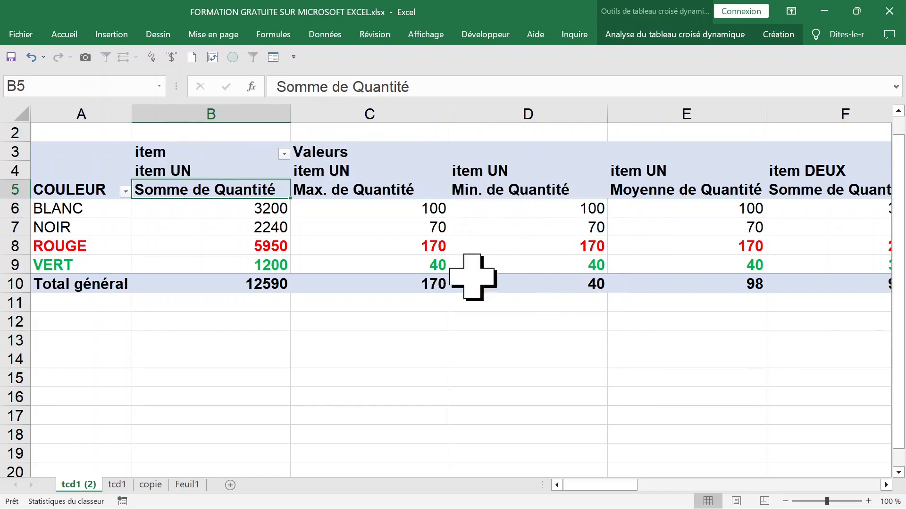
# Move the item field from the pivot table's columns to its report filters and close the field list.
pyautogui.rightClick(245, 210)
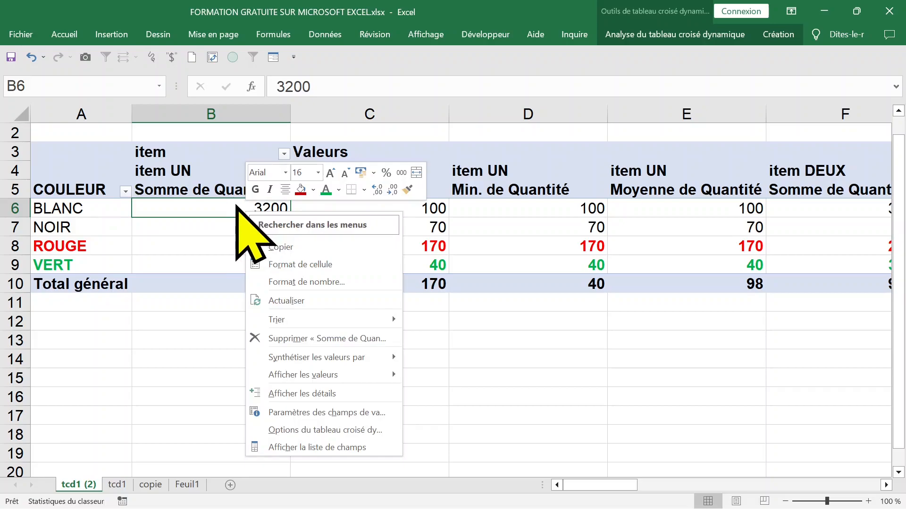
pyautogui.click(290, 445)
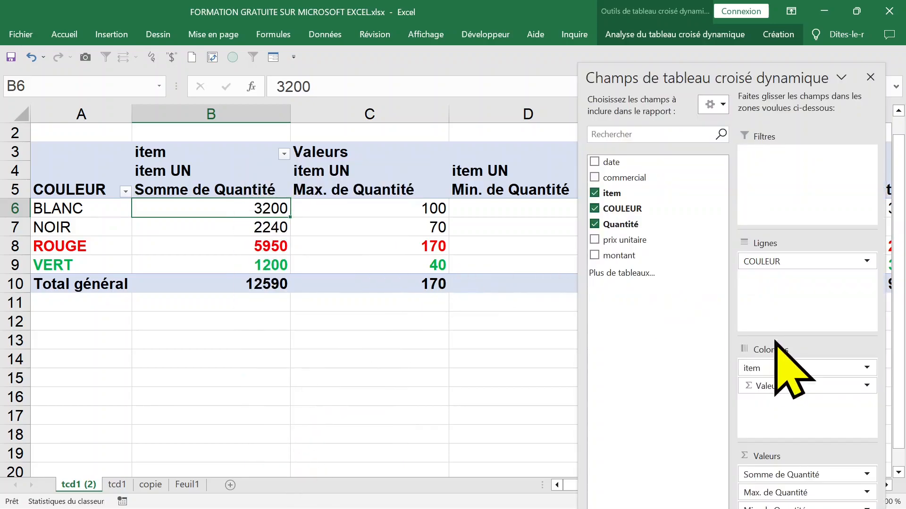
pyautogui.moveTo(813, 368); pyautogui.dragTo(794, 179)
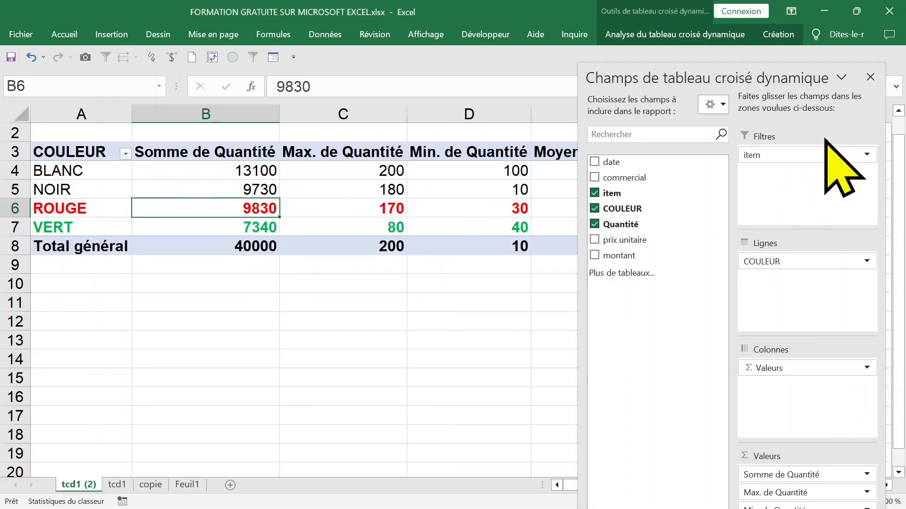
pyautogui.click(872, 77)
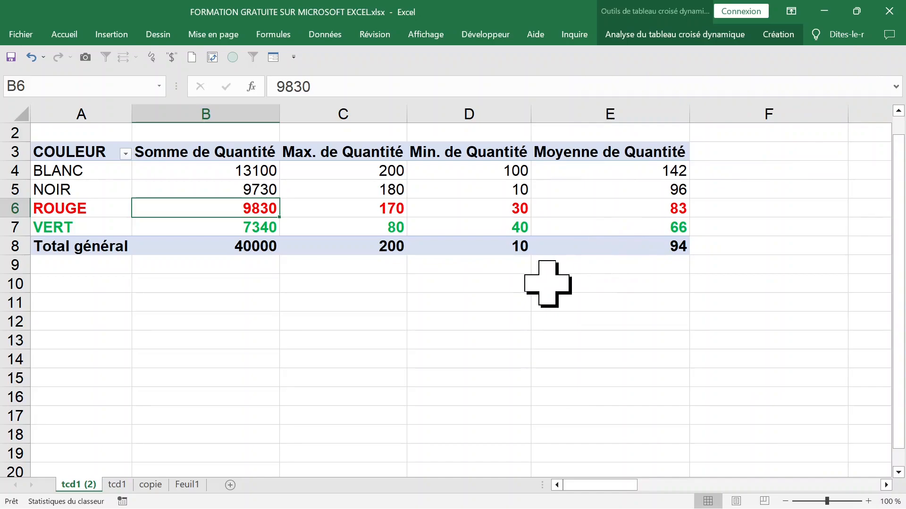
pyautogui.scroll(1, 547, 283)
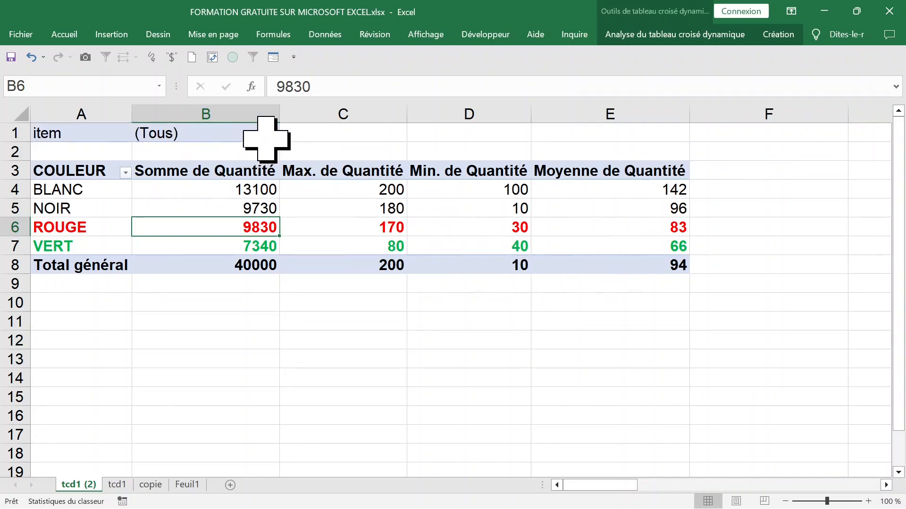
pyautogui.click(273, 135)
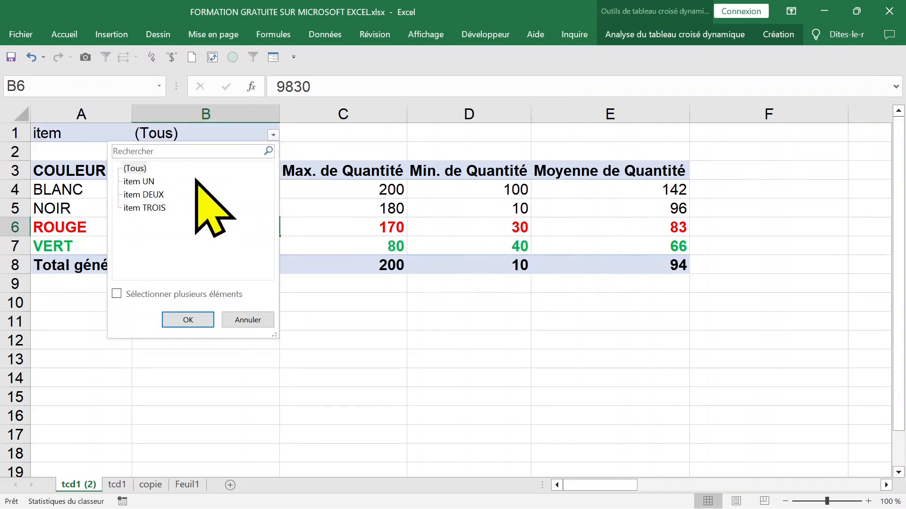
pyautogui.click(141, 181)
pyautogui.click(143, 208)
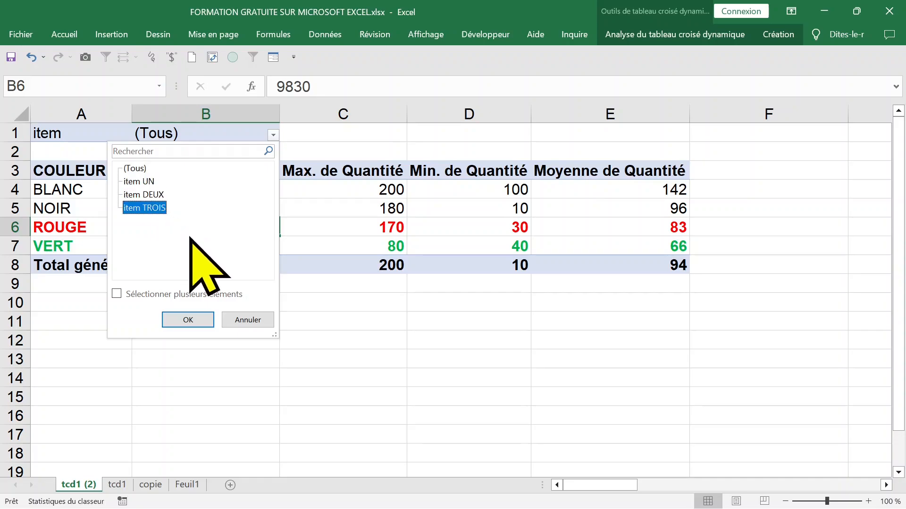
pyautogui.click(248, 320)
pyautogui.click(225, 306)
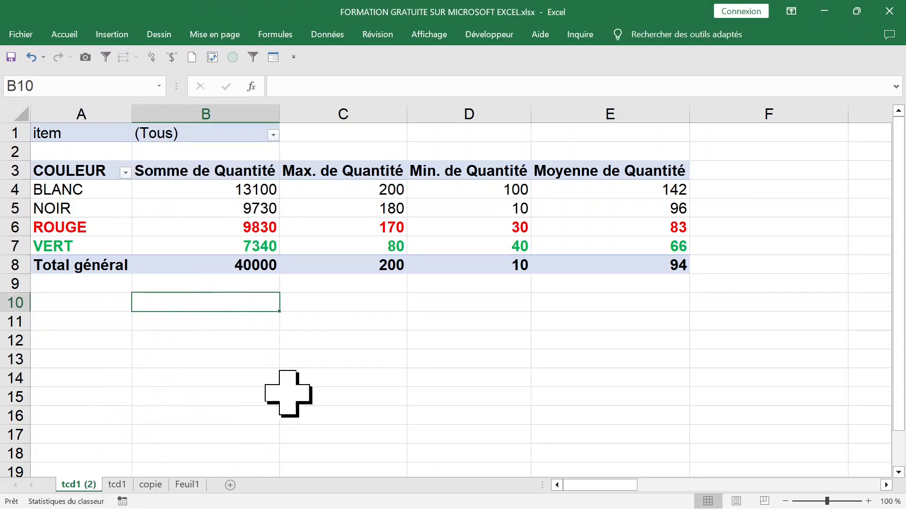
# Generate a separate report filter page for each value of the item filter.
pyautogui.click(424, 212)
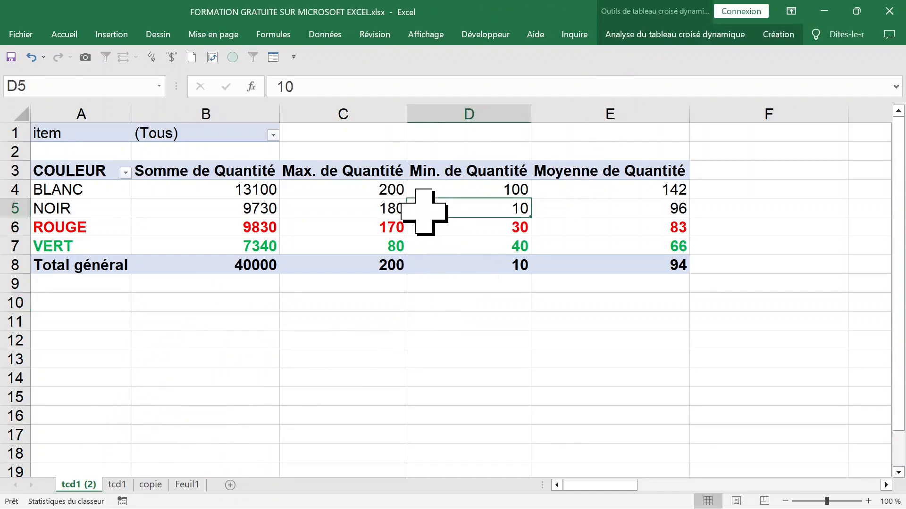
pyautogui.click(690, 35)
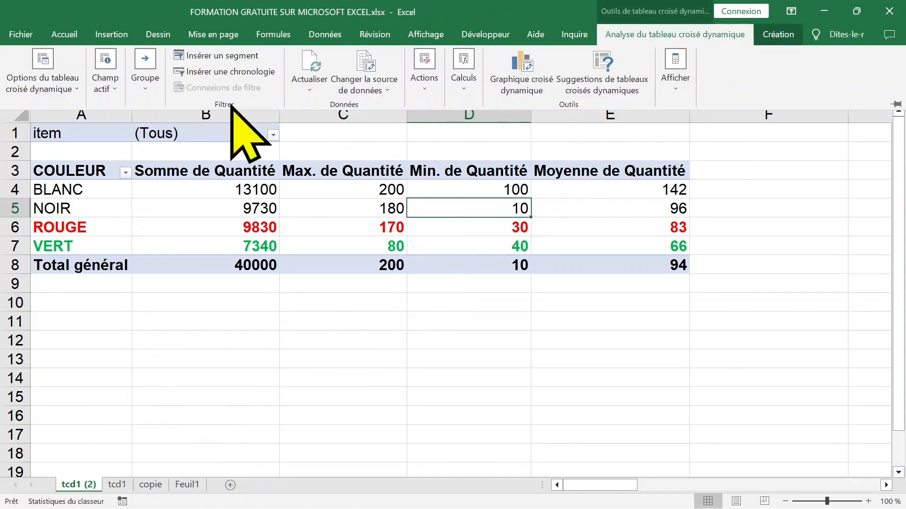
pyautogui.click(29, 81)
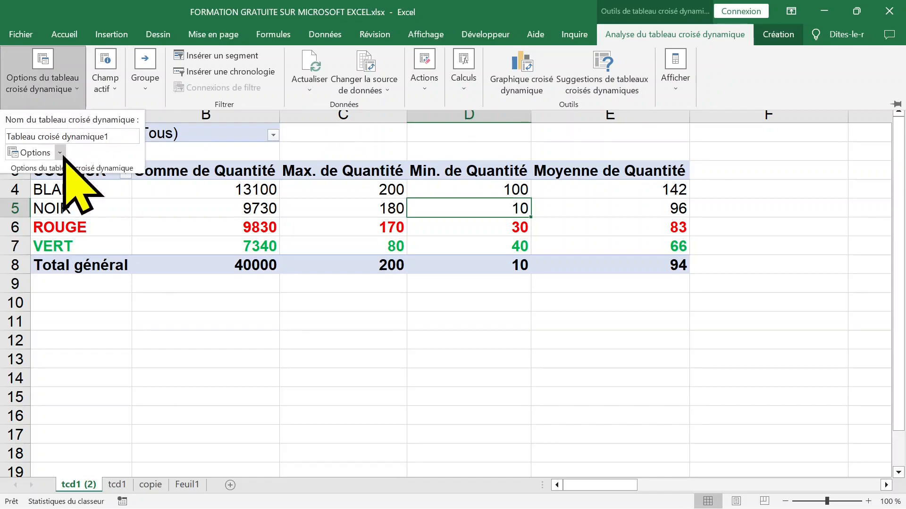
pyautogui.click(19, 154)
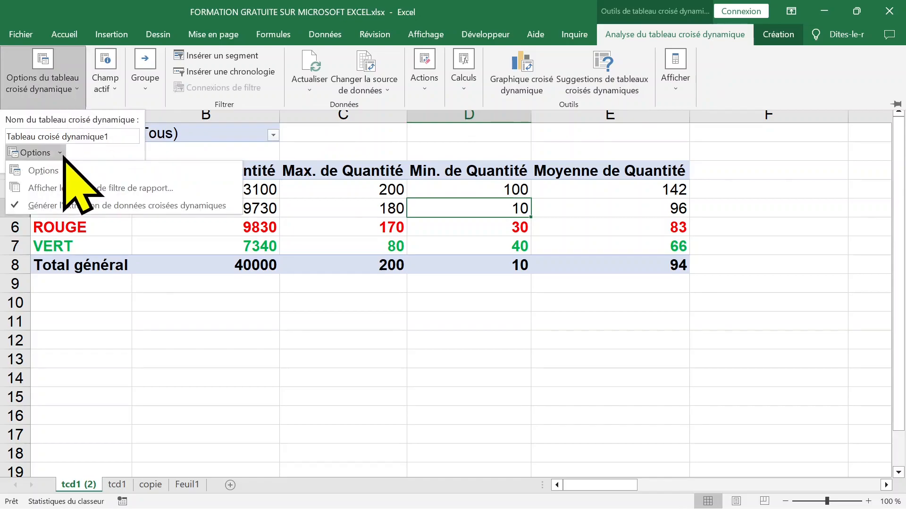
pyautogui.click(81, 189)
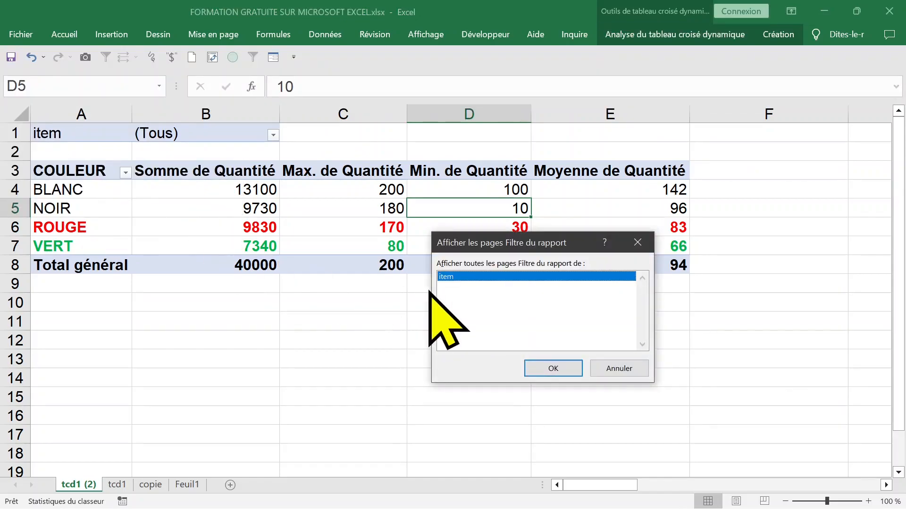
pyautogui.click(553, 367)
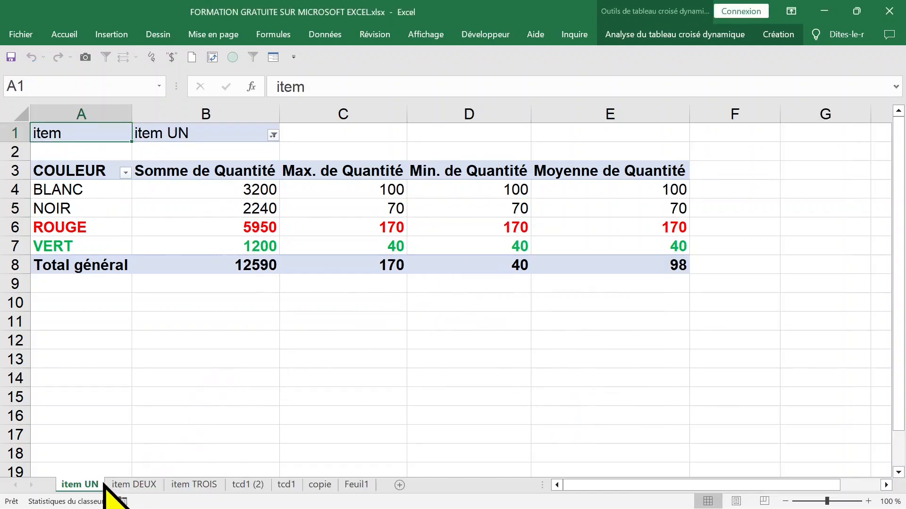
# Review the pivot tables on the item DEUX and item TROIS sheets.
pyautogui.click(138, 486)
pyautogui.click(191, 489)
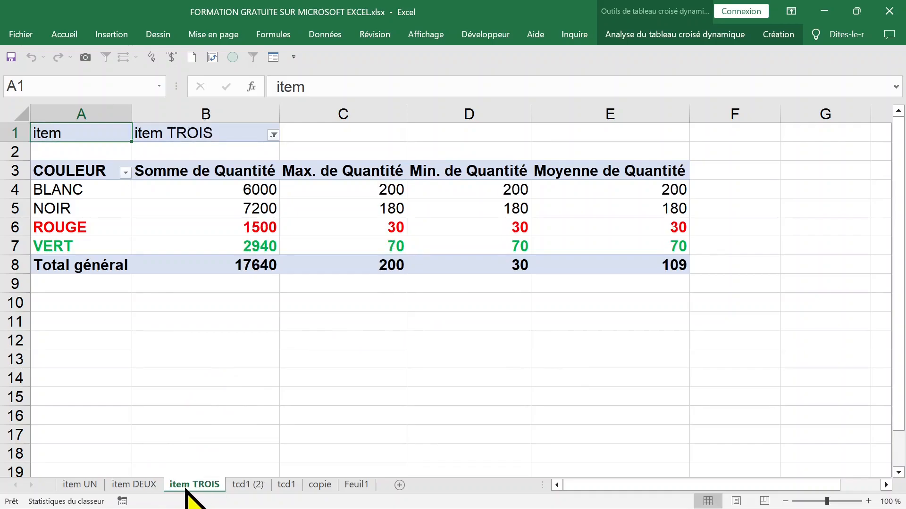
pyautogui.click(216, 340)
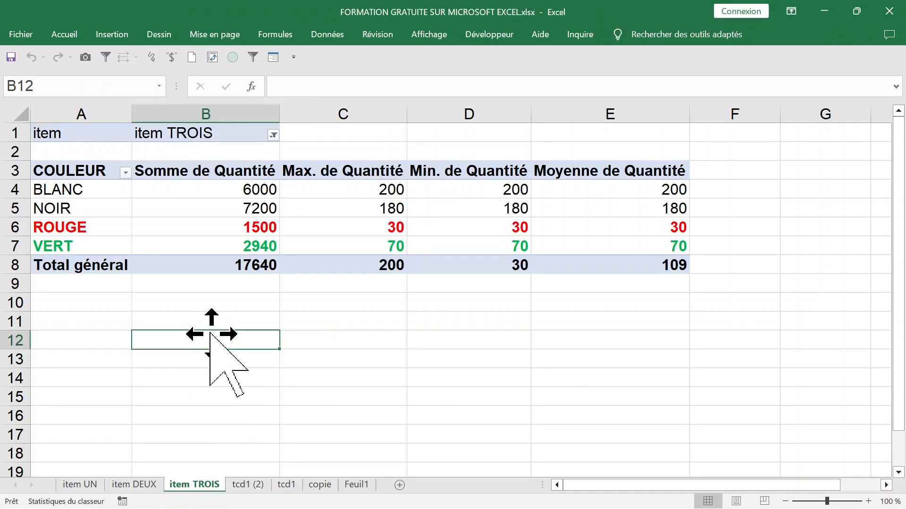
pyautogui.rightClick(185, 487)
pyautogui.click(242, 333)
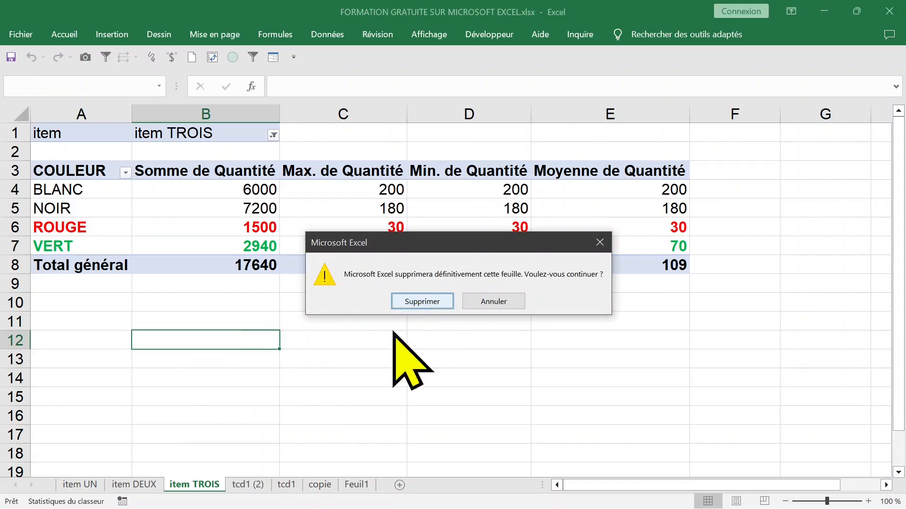
pyautogui.click(491, 302)
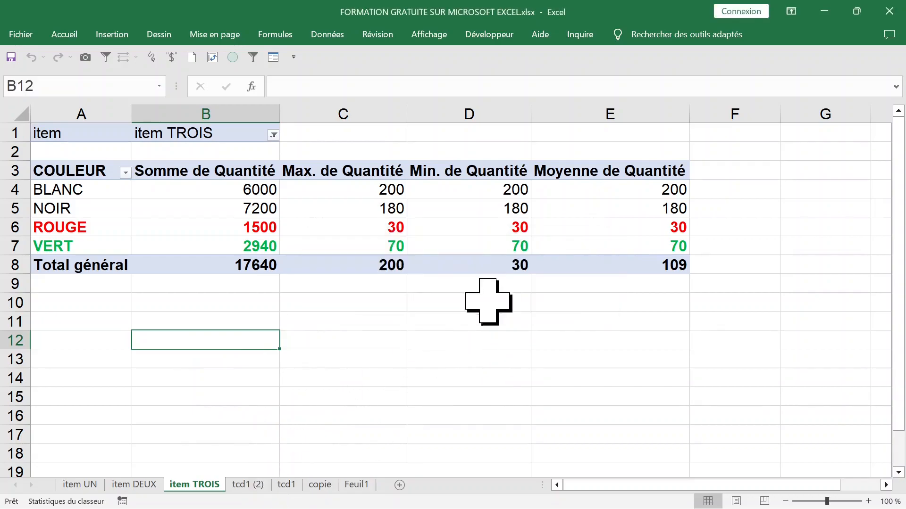
# On the tcd1 (2) sheet, add the commercial field to the pivot table's rows above COULEUR.
pyautogui.click(245, 485)
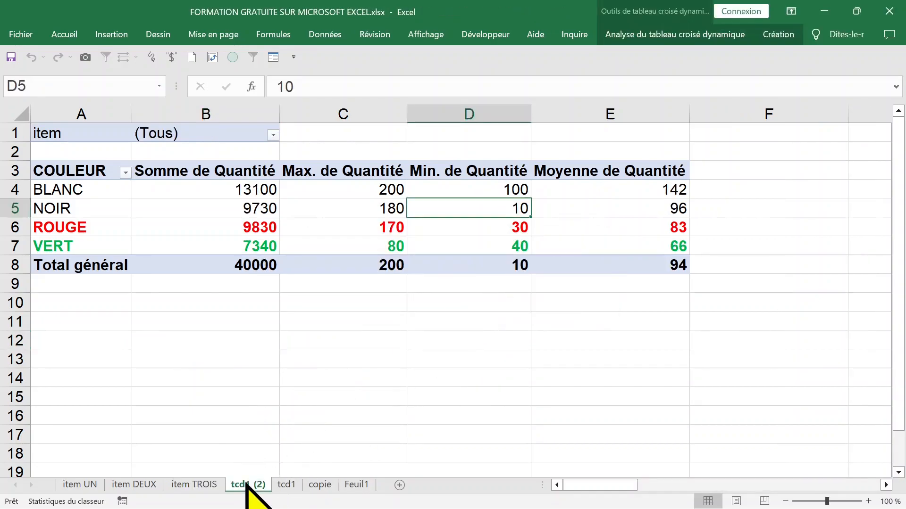
pyautogui.click(239, 188)
pyautogui.rightClick(196, 188)
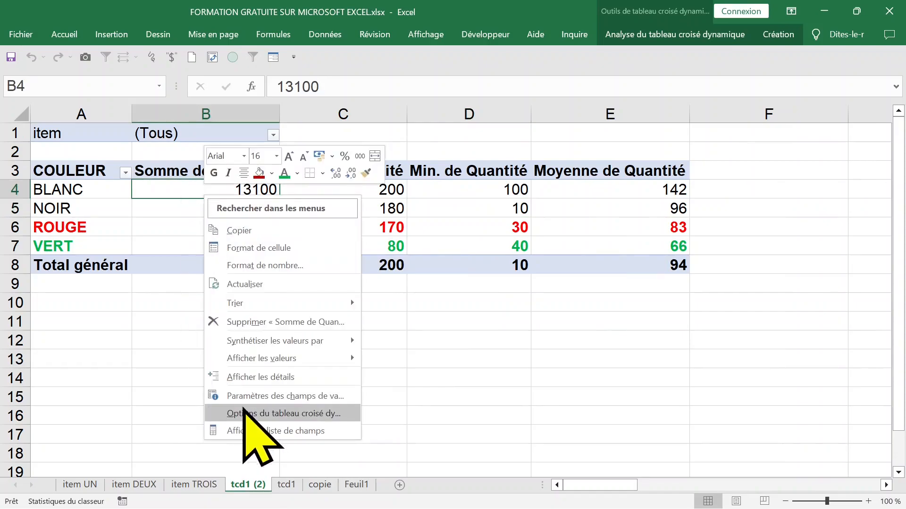
pyautogui.click(259, 430)
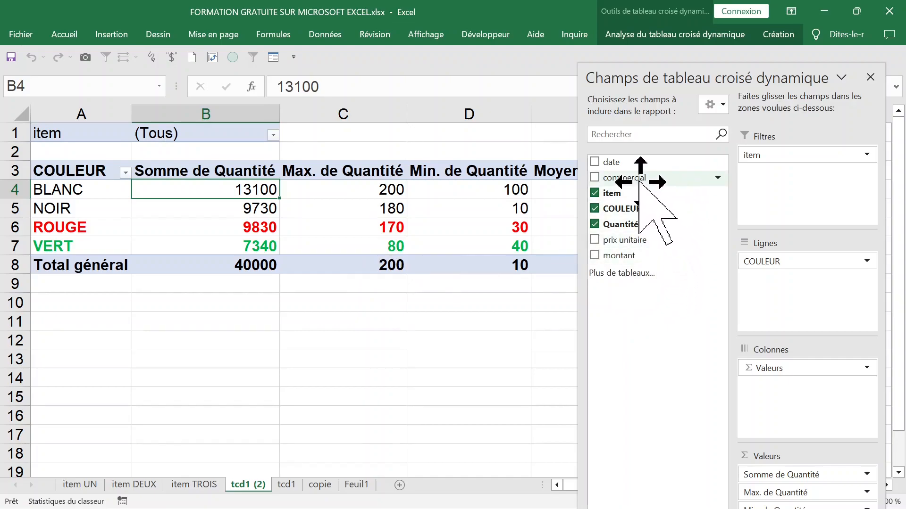
pyautogui.moveTo(613, 178); pyautogui.dragTo(750, 281)
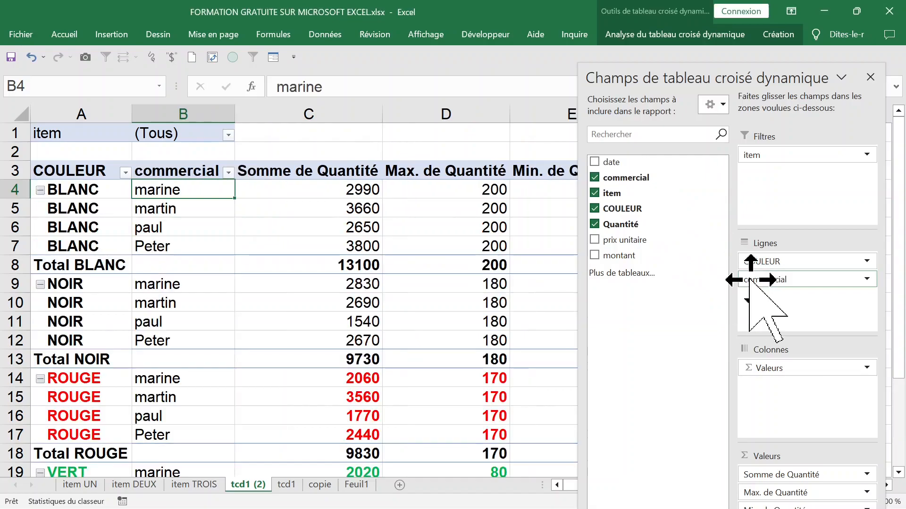
pyautogui.moveTo(794, 279); pyautogui.dragTo(796, 260)
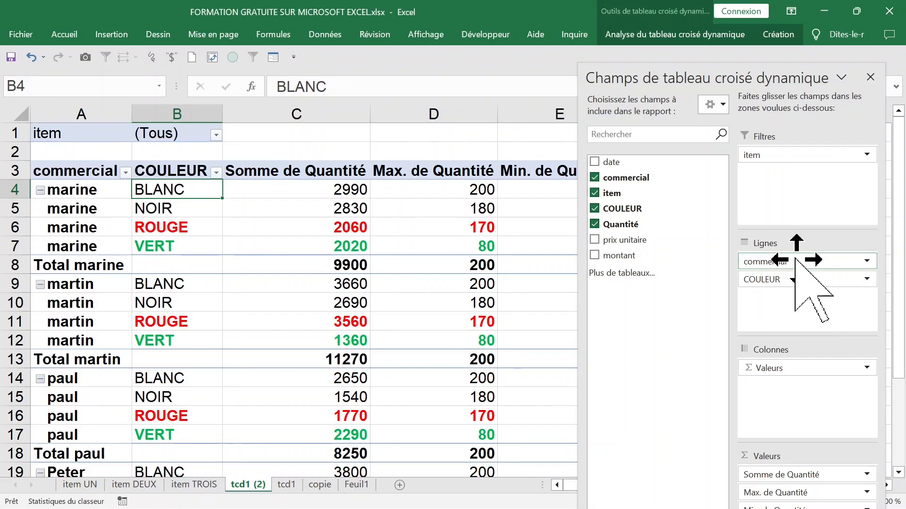
# Move the item field from the filters to the rows between commercial and COULEUR, and close the field list.
pyautogui.moveTo(777, 161); pyautogui.dragTo(794, 275)
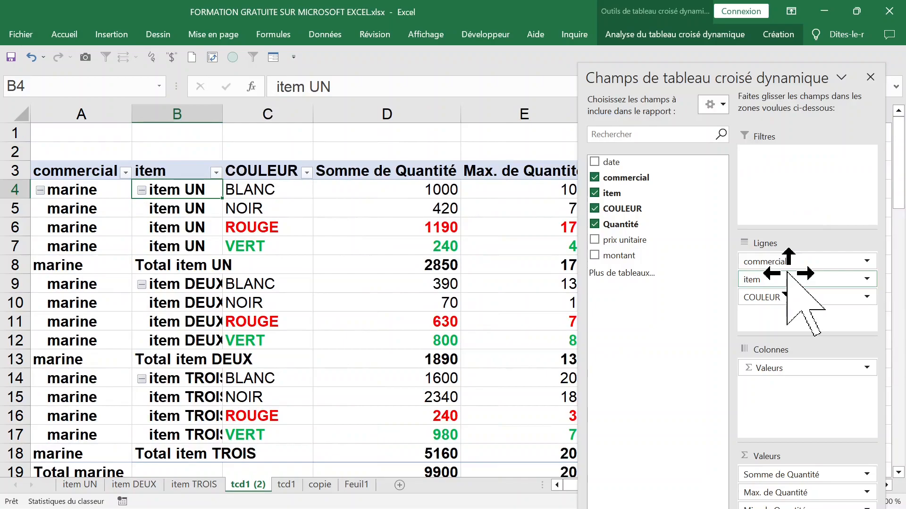
pyautogui.click(870, 77)
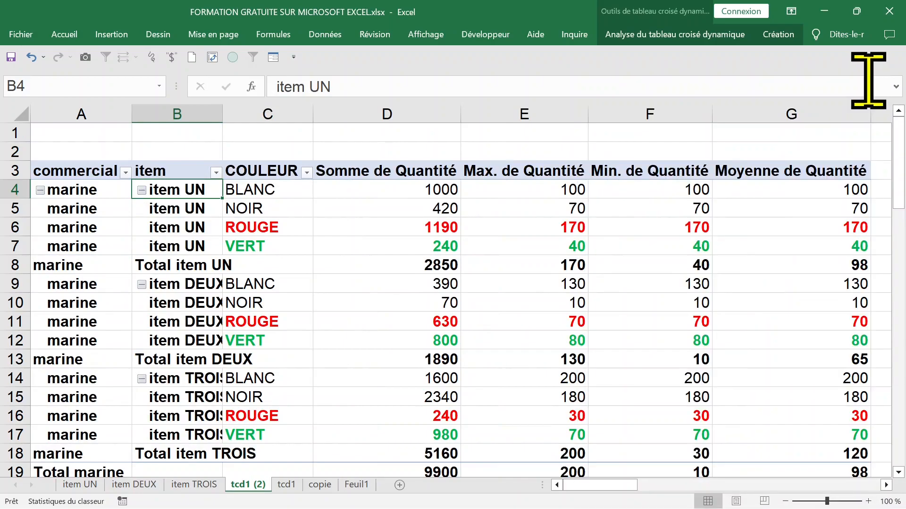
pyautogui.click(592, 243)
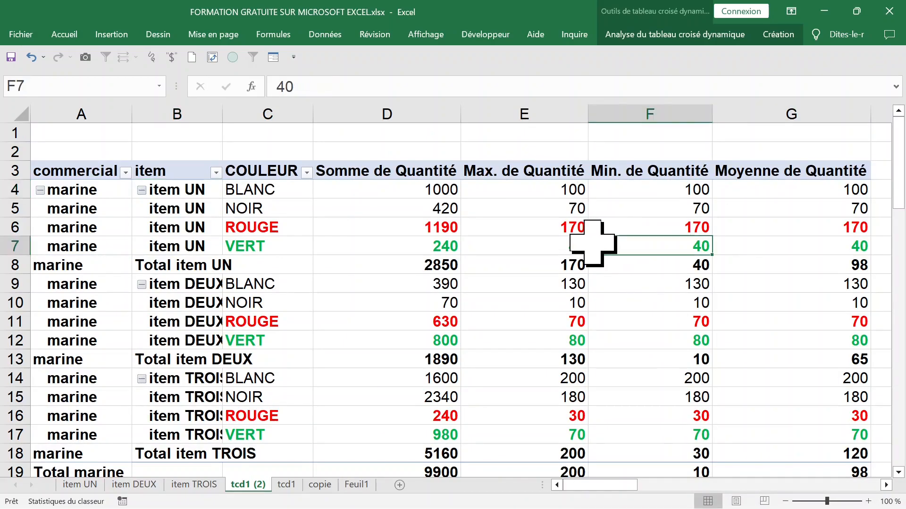
# Examine how the commercial, item and COULEUR columns are arranged in the pivot table's rows.
pyautogui.click(387, 224)
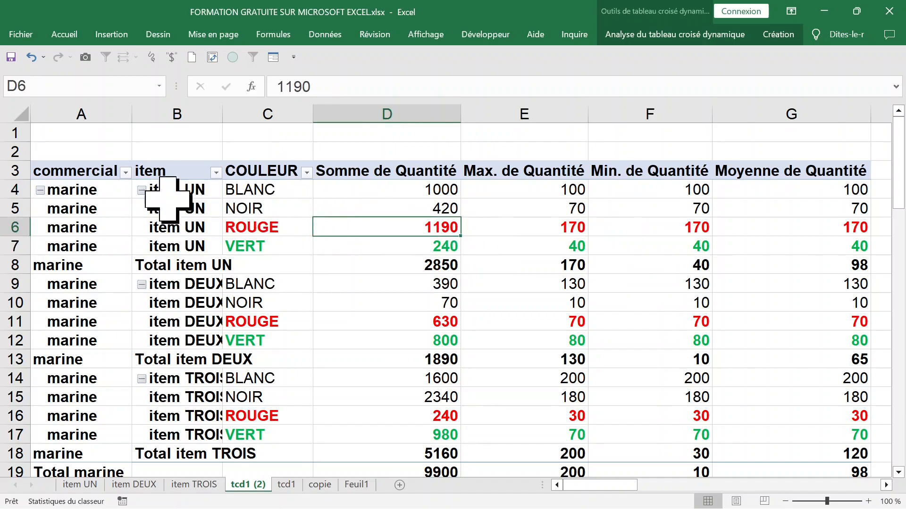
pyautogui.click(100, 189)
pyautogui.click(84, 102)
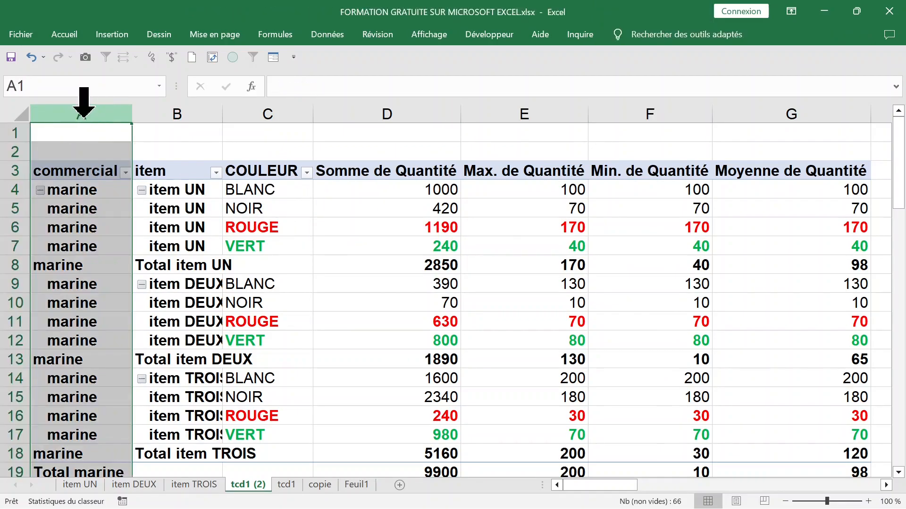
pyautogui.click(202, 191)
pyautogui.click(193, 106)
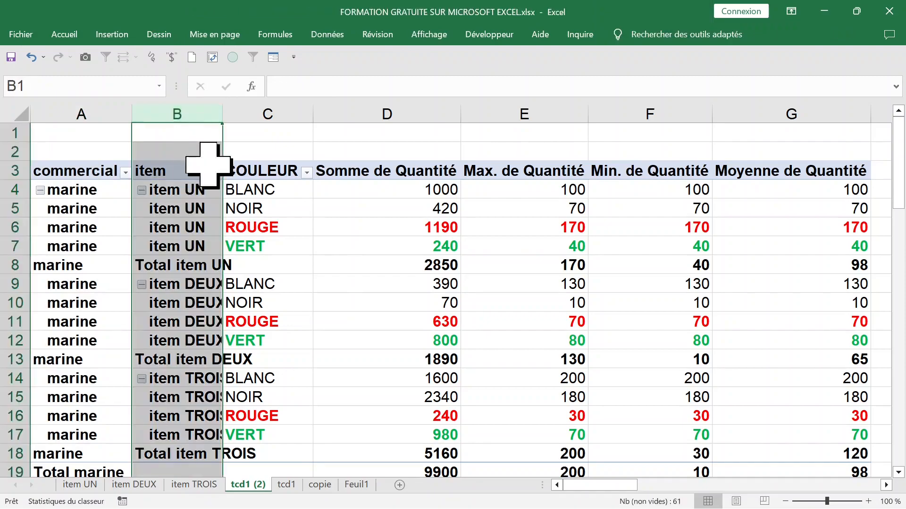
pyautogui.click(269, 185)
pyautogui.click(87, 194)
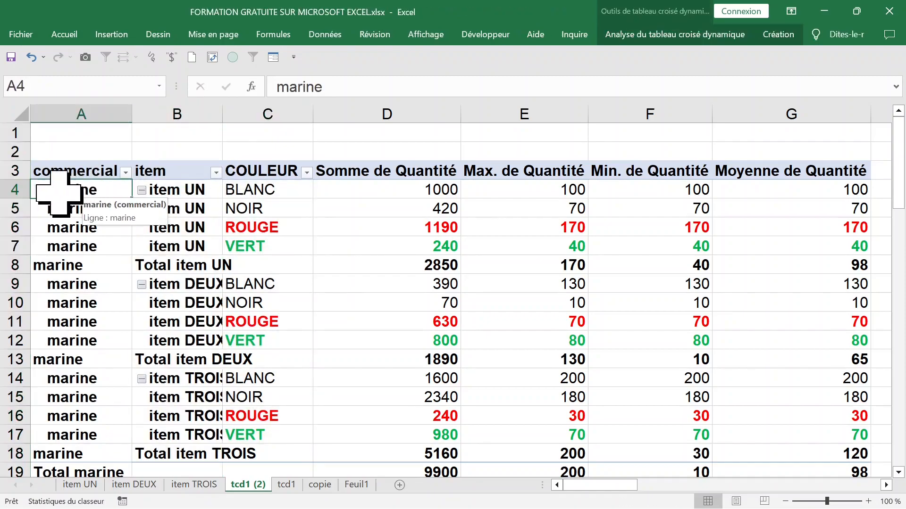
# Examine the blocks for the first two commercials and their item subtotals down the pivot table.
pyautogui.click(38, 190)
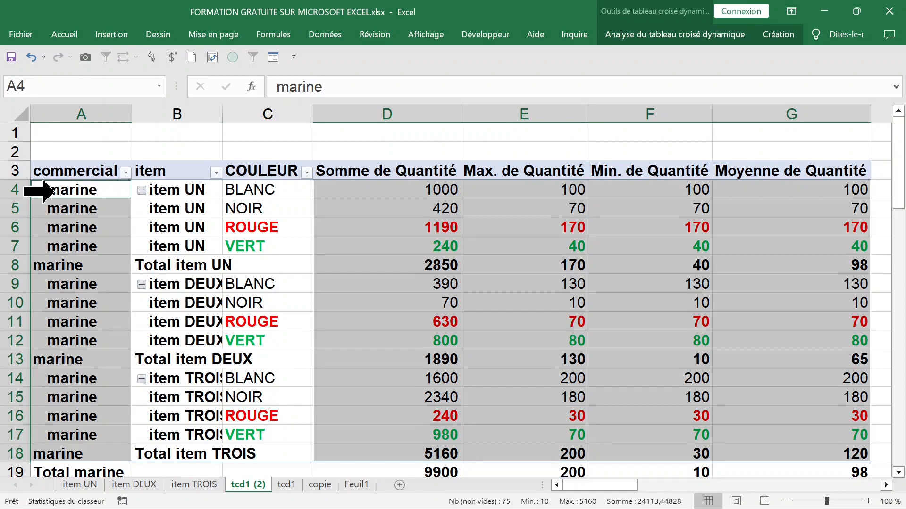
pyautogui.scroll(-3, 120, 214)
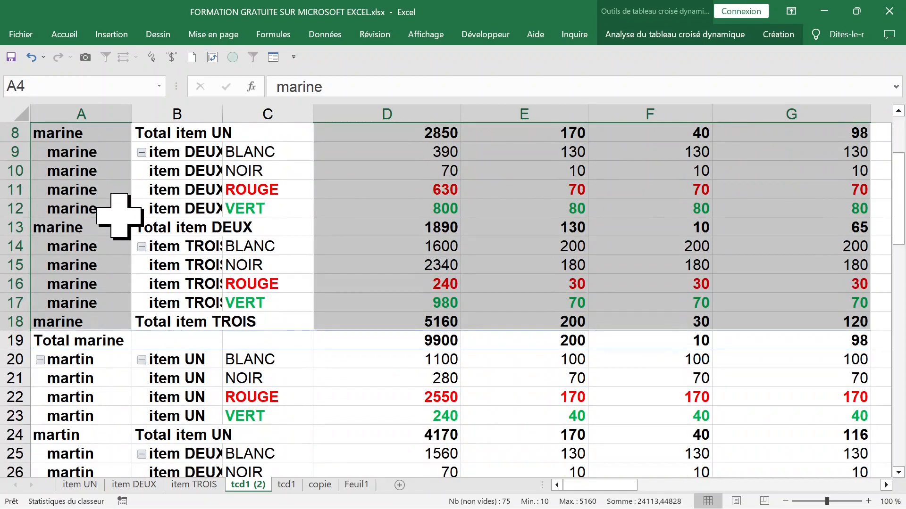
pyautogui.scroll(-2, 120, 215)
pyautogui.click(80, 264)
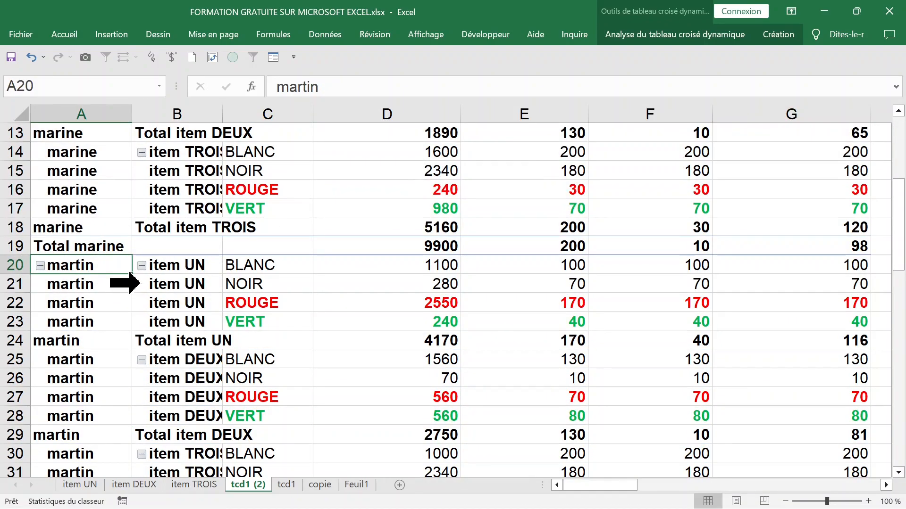
pyautogui.click(44, 265)
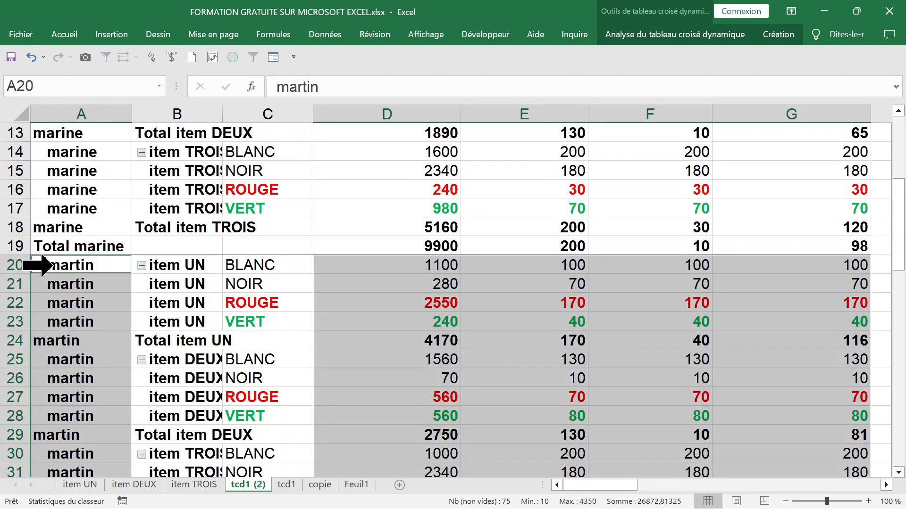
pyautogui.scroll(-1, 125, 269)
pyautogui.scroll(1, 125, 269)
pyautogui.scroll(-4, 126, 271)
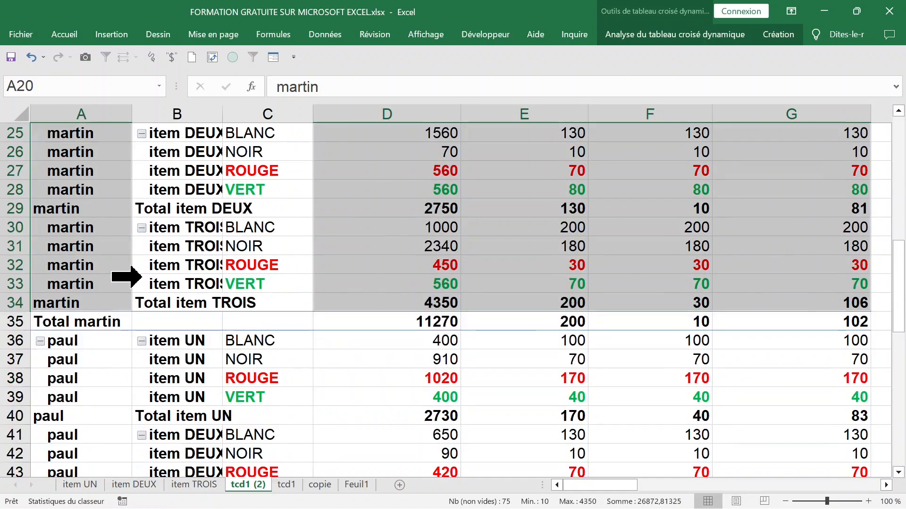
pyautogui.scroll(-2, 127, 276)
pyautogui.scroll(10, 126, 276)
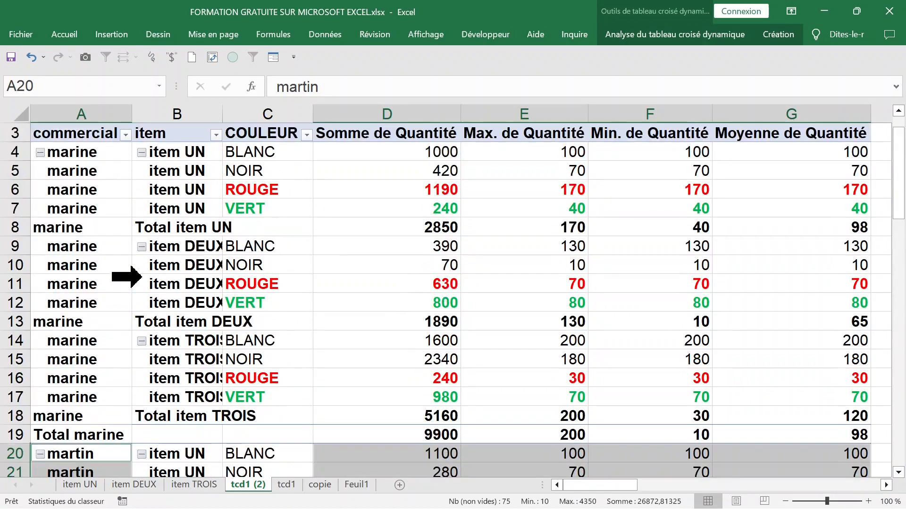
pyautogui.scroll(1, 126, 277)
pyautogui.click(288, 231)
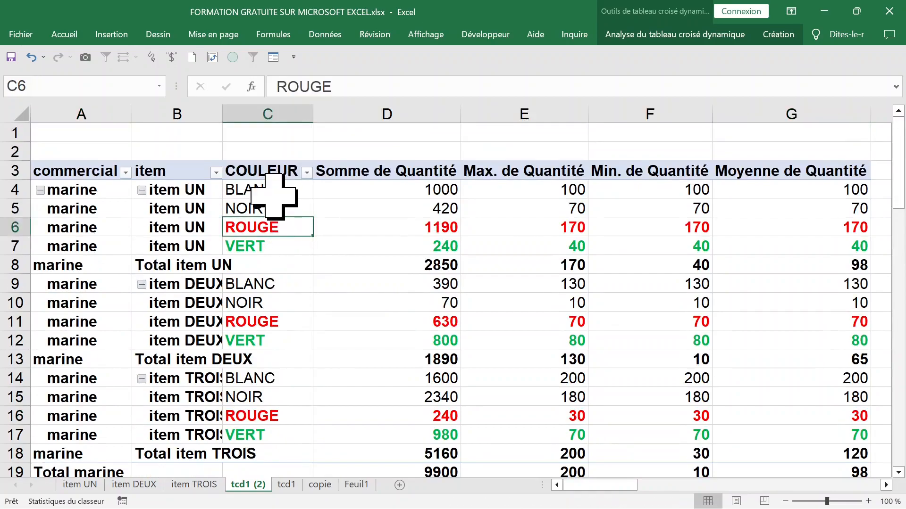
# Remove the item field from the pivot table's rows.
pyautogui.click(273, 192)
pyautogui.click(94, 206)
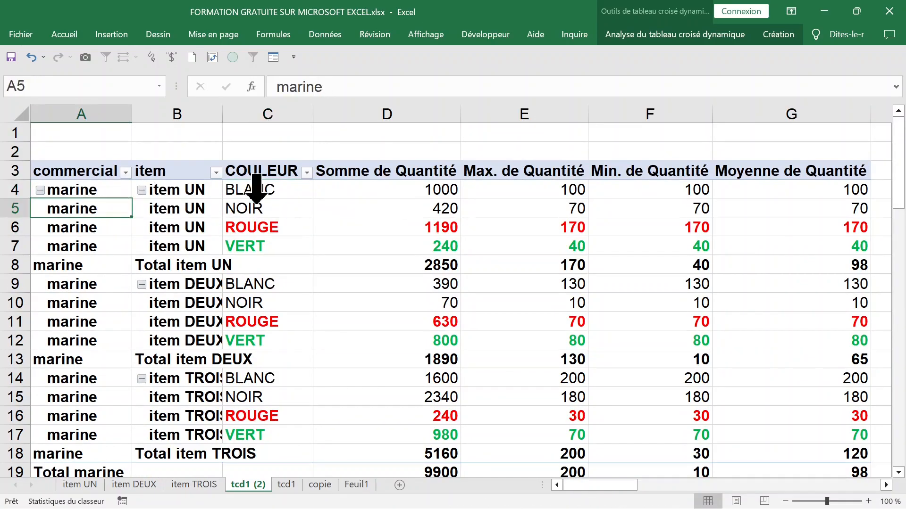
pyautogui.click(259, 200)
pyautogui.click(188, 202)
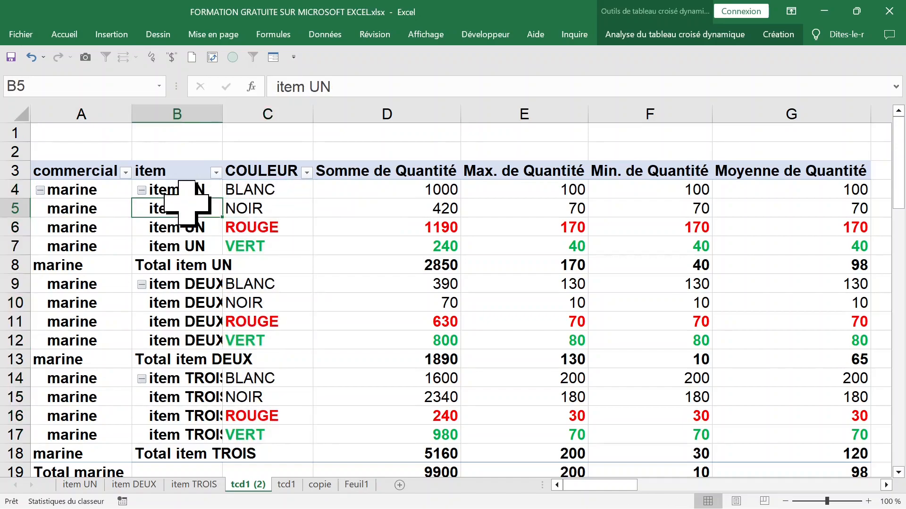
pyautogui.rightClick(183, 189)
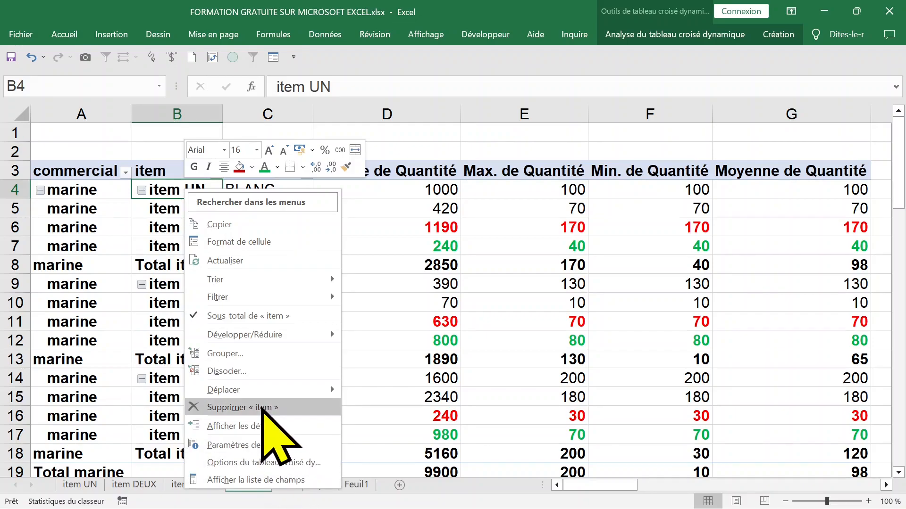
pyautogui.click(263, 409)
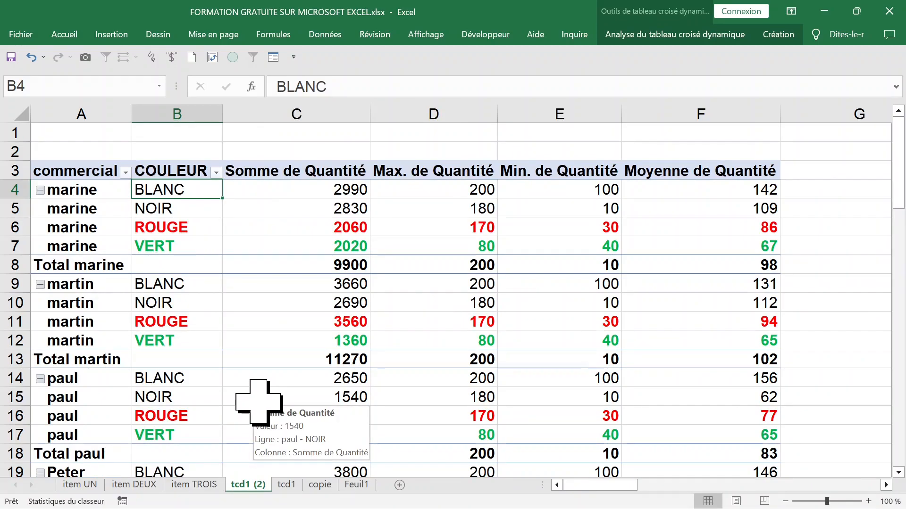
# Replace the commercial row field with item, placing item above COULEUR in the rows.
pyautogui.click(313, 245)
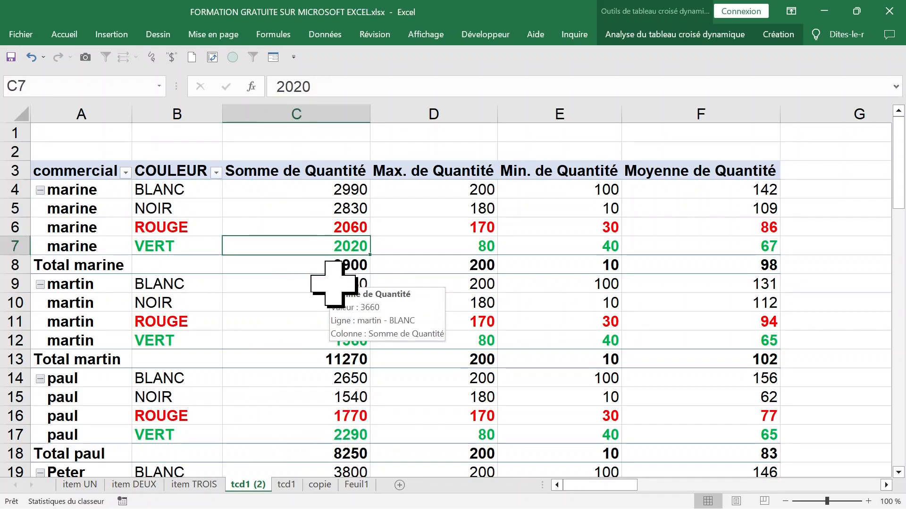
pyautogui.click(91, 192)
pyautogui.rightClick(88, 190)
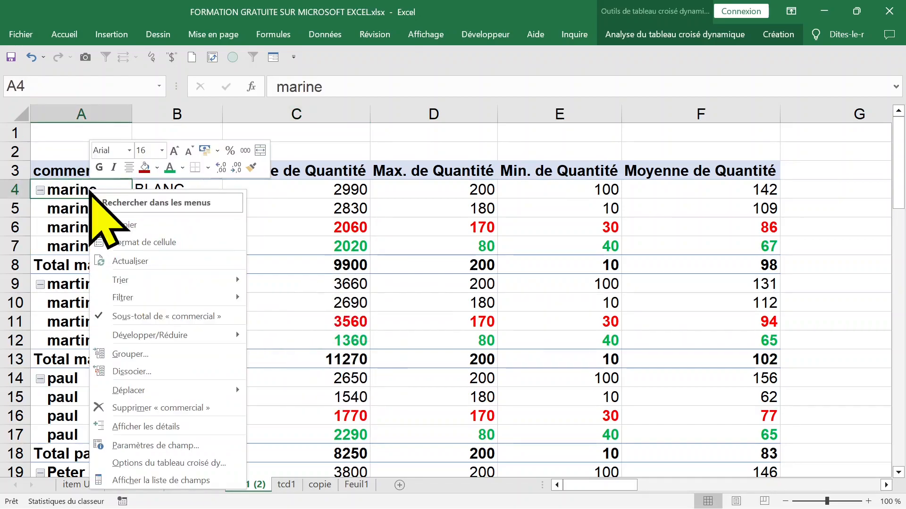
pyautogui.click(185, 480)
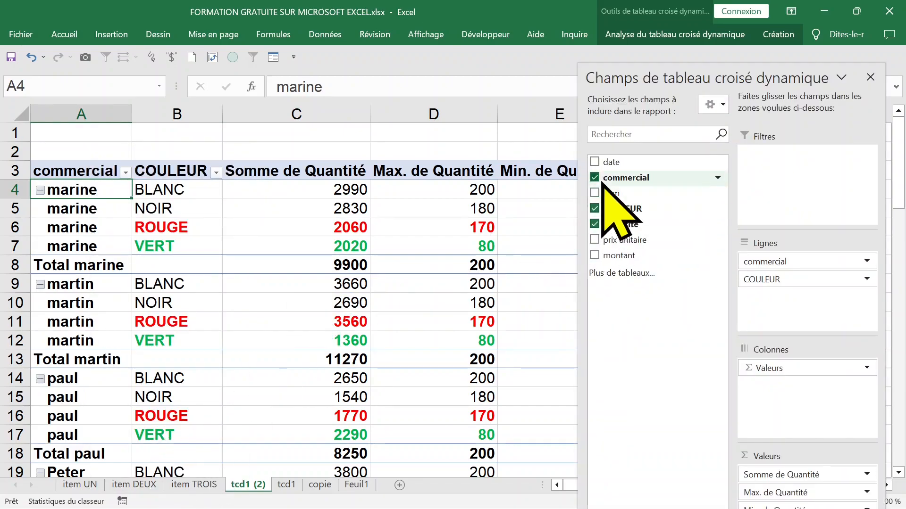
pyautogui.click(594, 177)
pyautogui.click(594, 193)
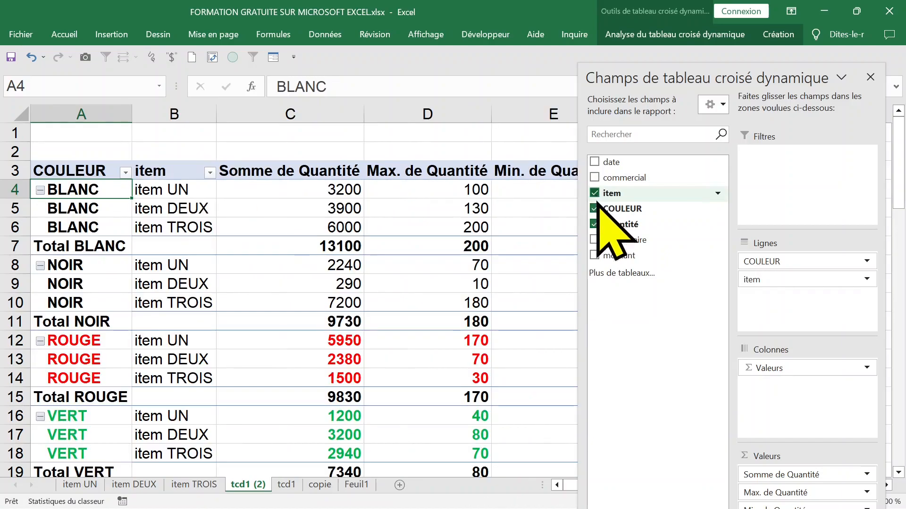
pyautogui.moveTo(804, 282); pyautogui.dragTo(784, 259)
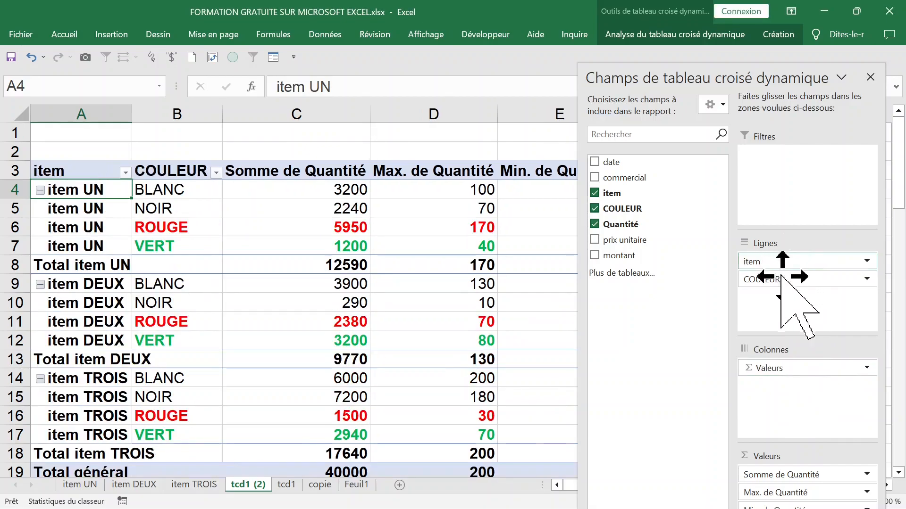
# Remove the sum, maximum, minimum and average of Quantité from the pivot table's values.
pyautogui.moveTo(801, 474); pyautogui.dragTo(620, 408)
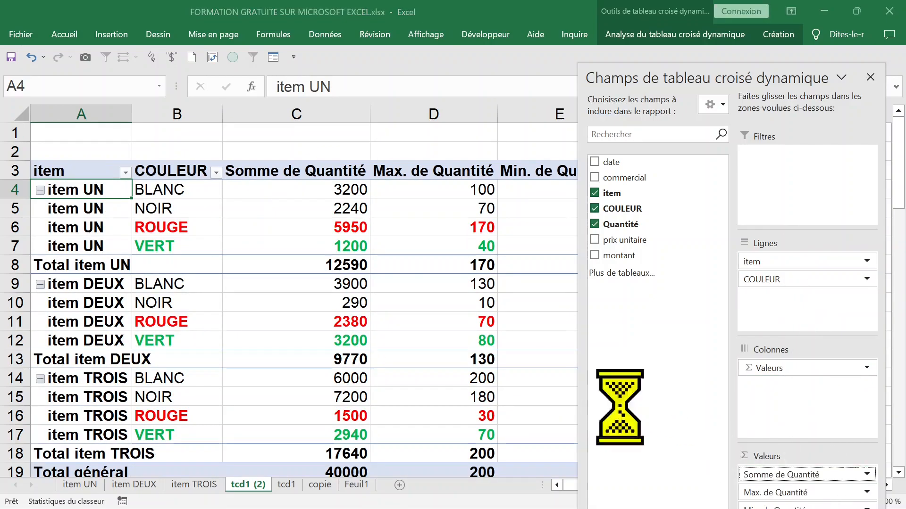
pyautogui.moveTo(788, 475); pyautogui.dragTo(659, 437)
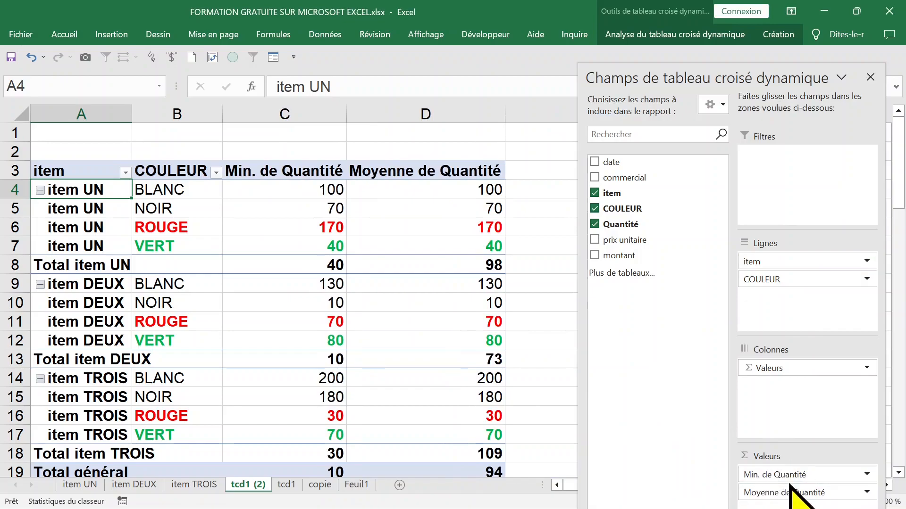
pyautogui.moveTo(789, 475); pyautogui.dragTo(698, 477)
pyautogui.moveTo(793, 476); pyautogui.dragTo(634, 420)
# Add the prix unitaire field to the pivot table's values twice, and close the field list.
pyautogui.click(595, 239)
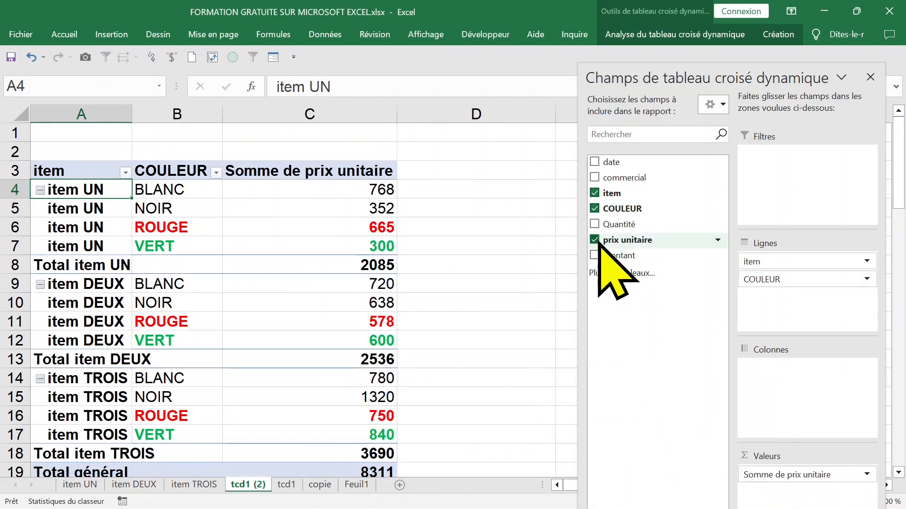
pyautogui.moveTo(623, 241); pyautogui.dragTo(784, 486)
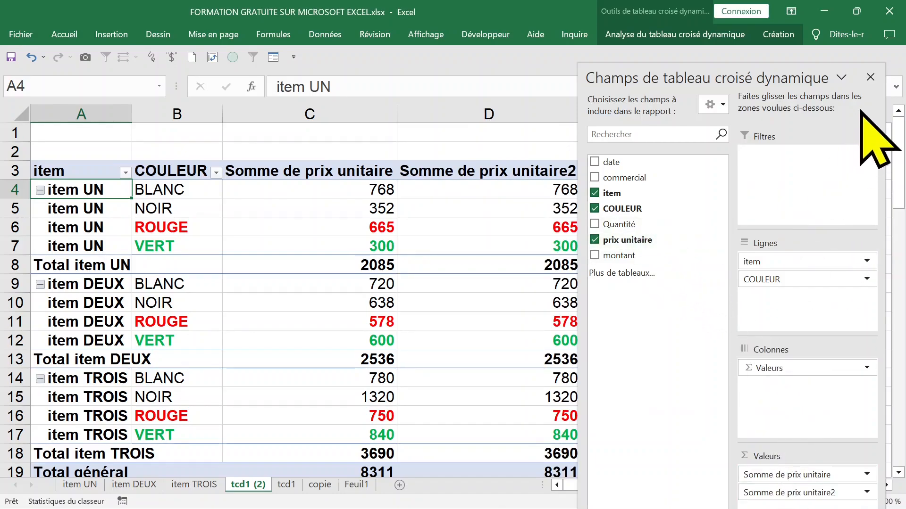
pyautogui.click(870, 77)
# Summarise the first prix unitaire value column by Max.
pyautogui.click(373, 191)
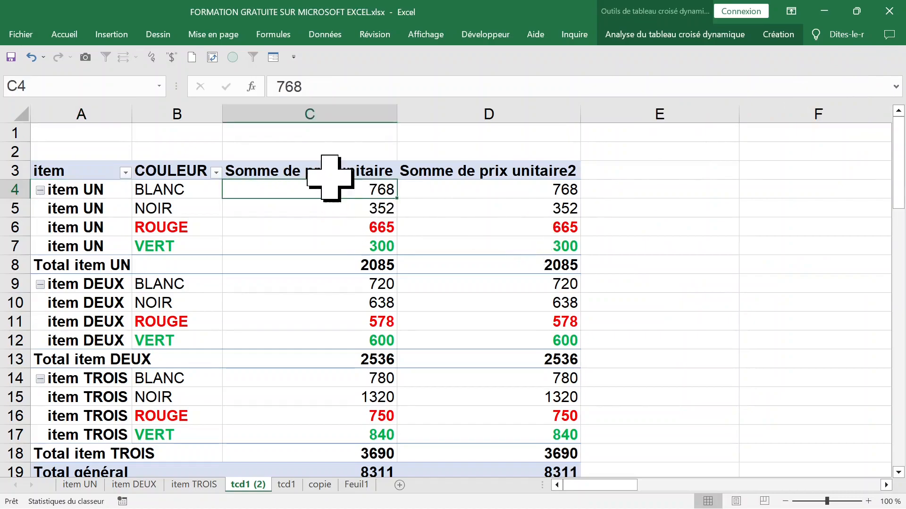
pyautogui.click(331, 174)
pyautogui.click(327, 205)
pyautogui.click(329, 191)
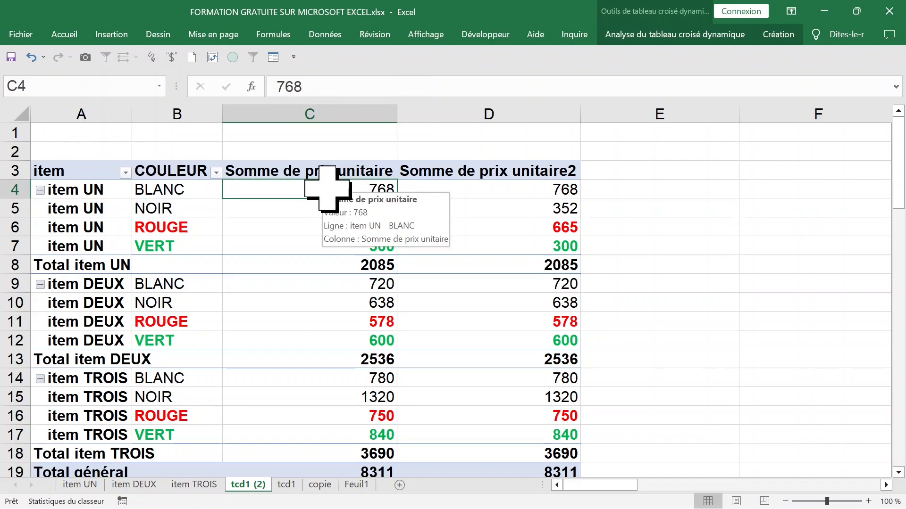
pyautogui.click(322, 176)
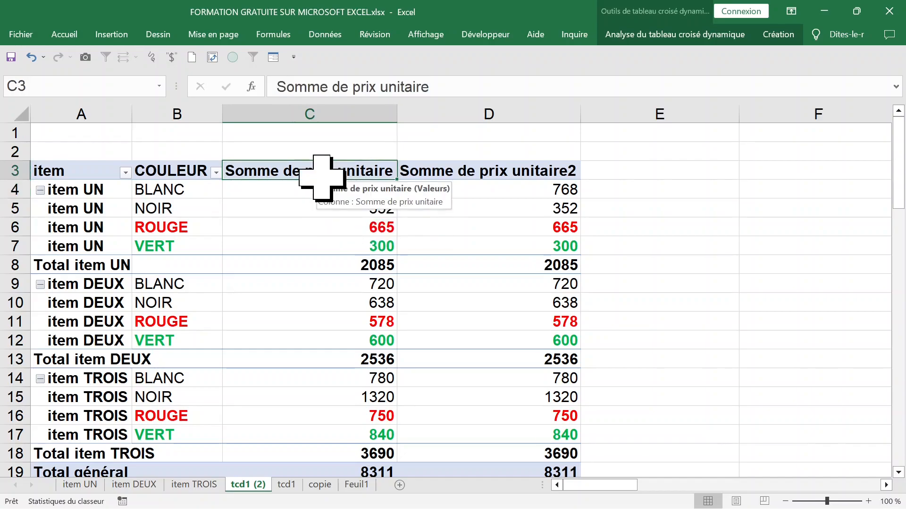
pyautogui.doubleClick(322, 176)
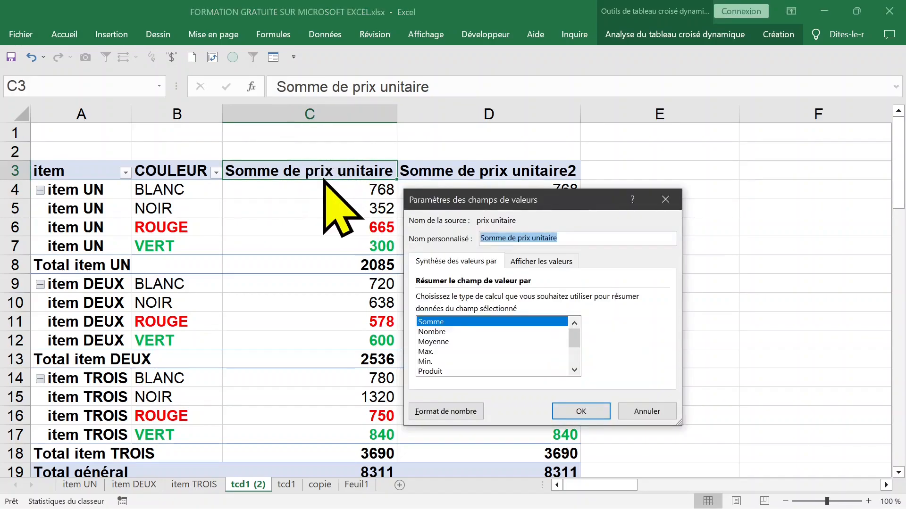
pyautogui.click(437, 352)
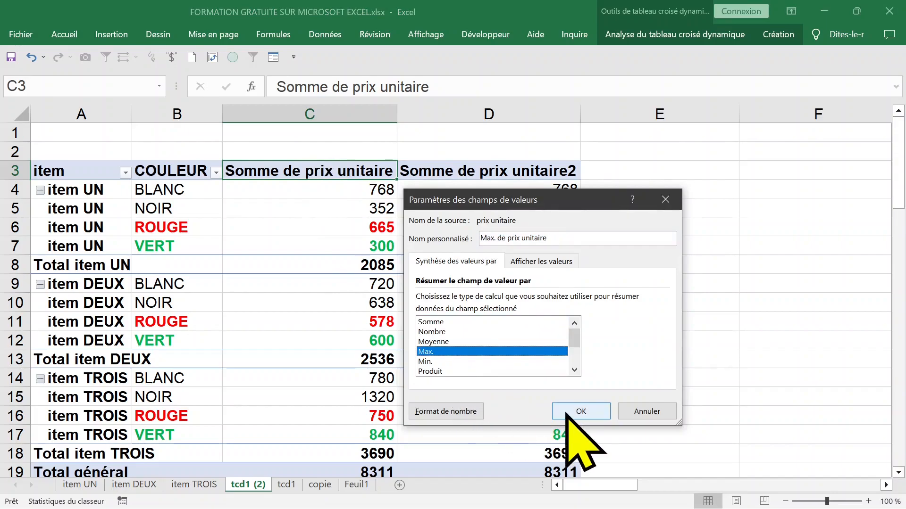
pyautogui.click(571, 415)
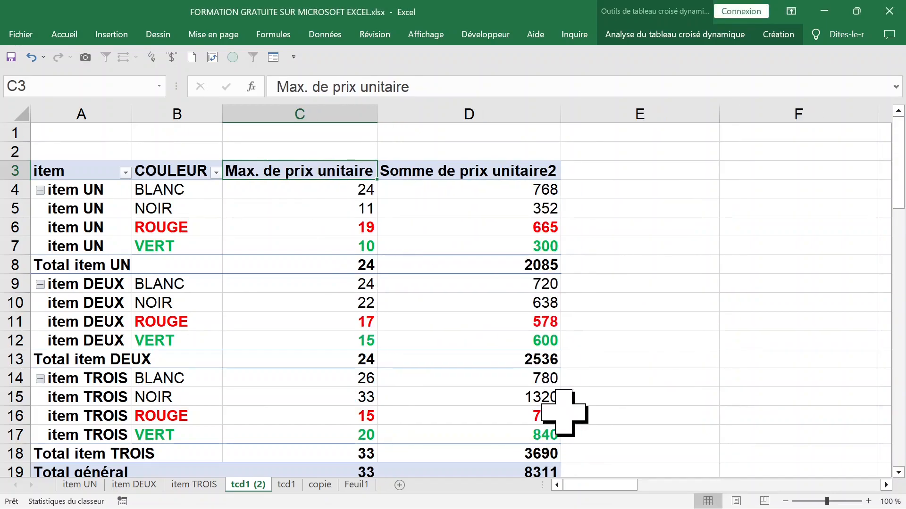
# Summarise the second prix unitaire value column by Min.
pyautogui.click(181, 191)
pyautogui.click(124, 106)
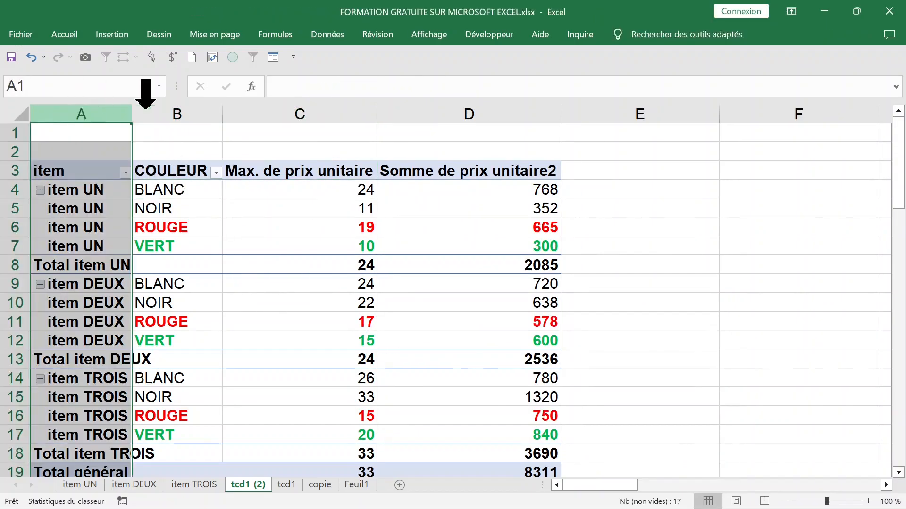
pyautogui.click(142, 113)
pyautogui.click(507, 208)
pyautogui.click(498, 171)
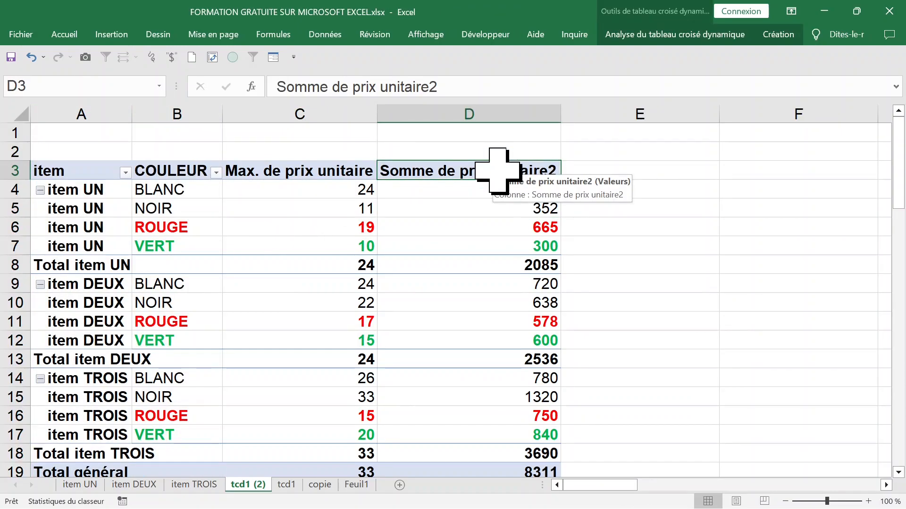
pyautogui.doubleClick(497, 171)
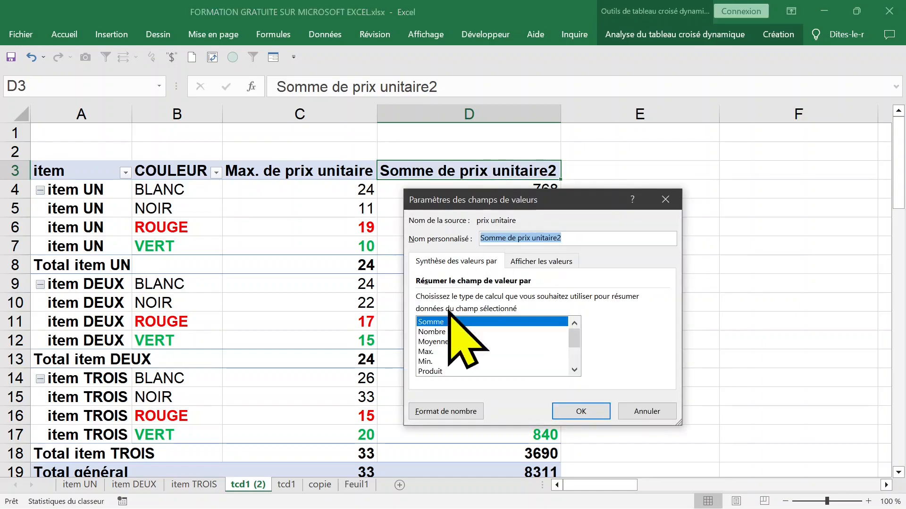
pyautogui.click(433, 362)
pyautogui.click(580, 410)
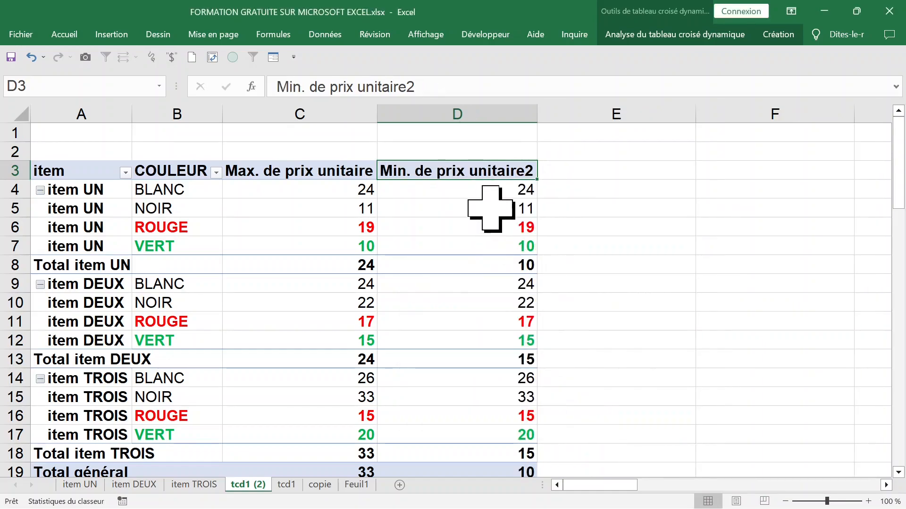
# Change the second prix unitaire value column's summary calculation to Moyenne.
pyautogui.doubleClick(480, 174)
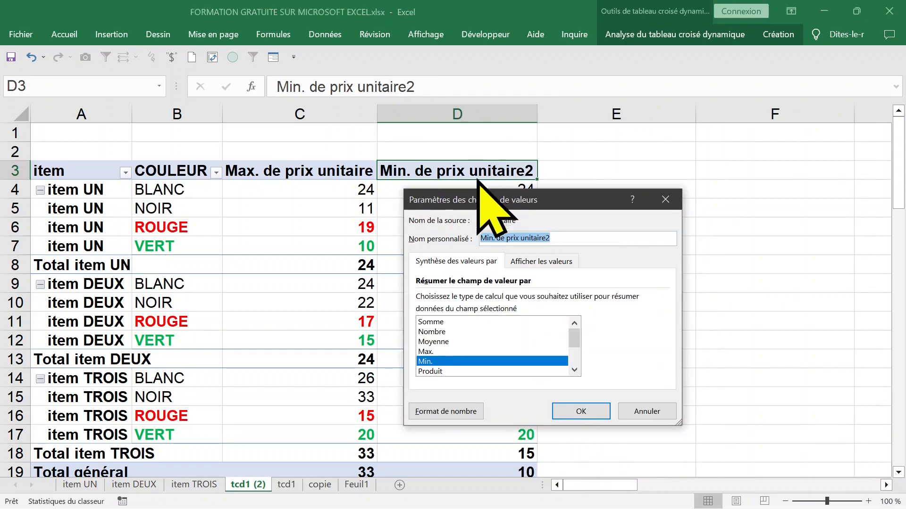
pyautogui.click(439, 342)
pyautogui.click(573, 409)
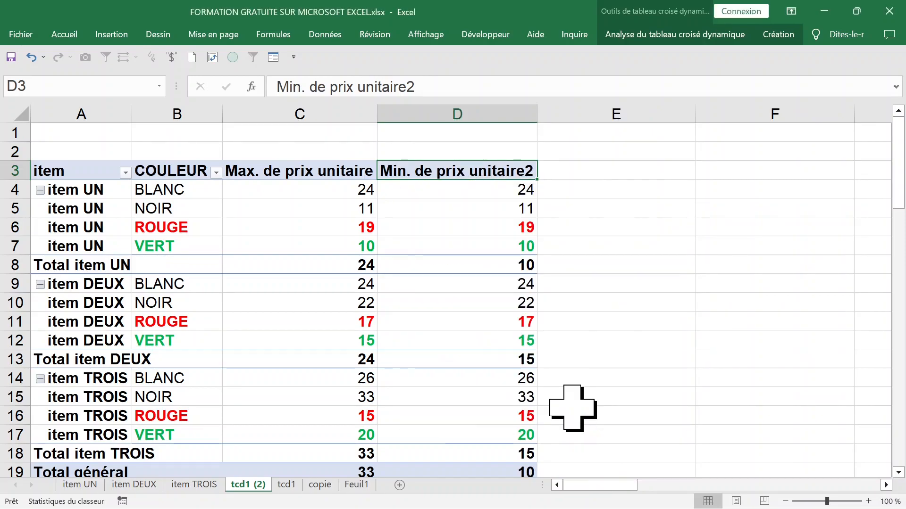
pyautogui.click(526, 264)
pyautogui.click(522, 394)
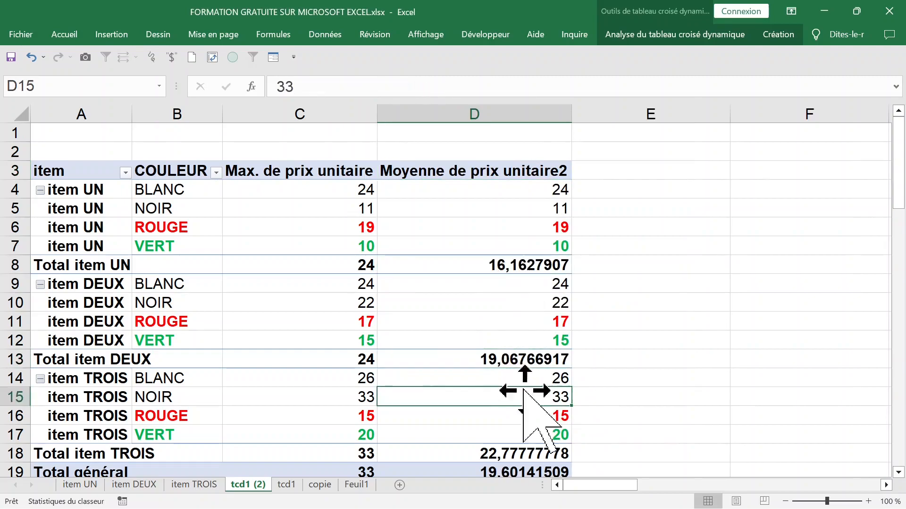
# Format the Moyenne de prix unitaire2 values as Nombre with 0 decimal places.
pyautogui.click(505, 265)
pyautogui.click(471, 194)
pyautogui.rightClick(473, 190)
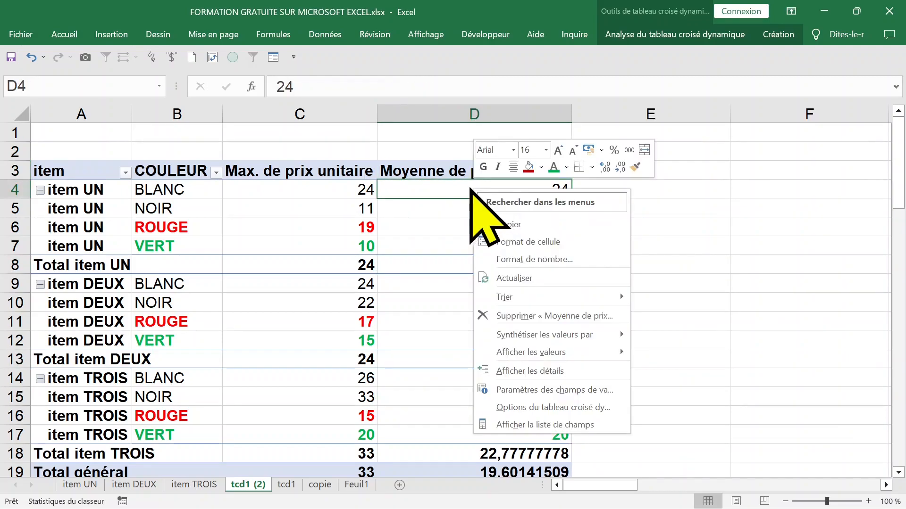
pyautogui.click(516, 265)
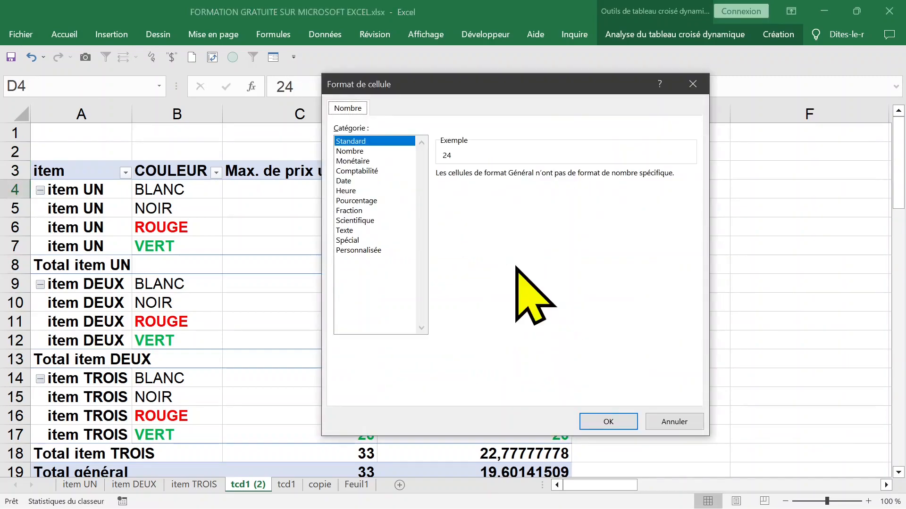
pyautogui.click(379, 151)
pyautogui.doubleClick(523, 175)
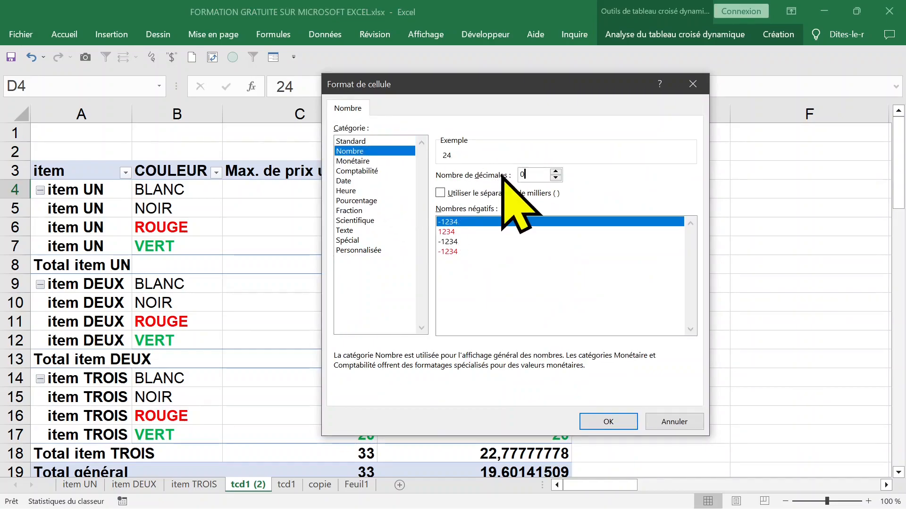
pyautogui.write('0')
pyautogui.press('Return')
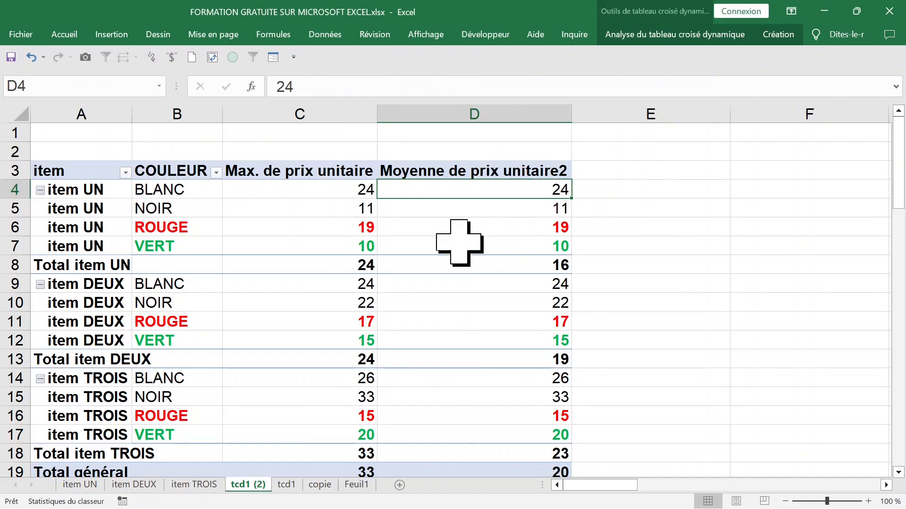
# Rename the average column's header as Moyenne de prix unitaire, without the trailing 2.
pyautogui.click(508, 170)
pyautogui.click(466, 90)
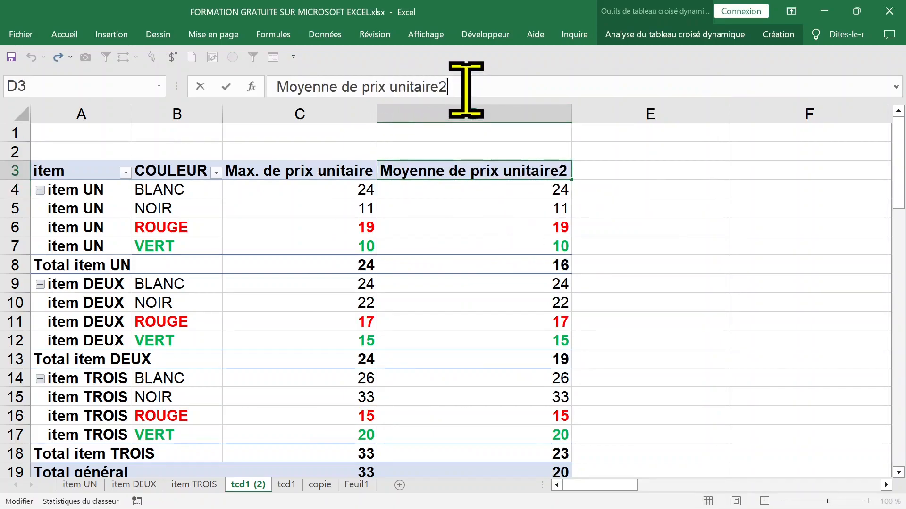
pyautogui.click(415, 228)
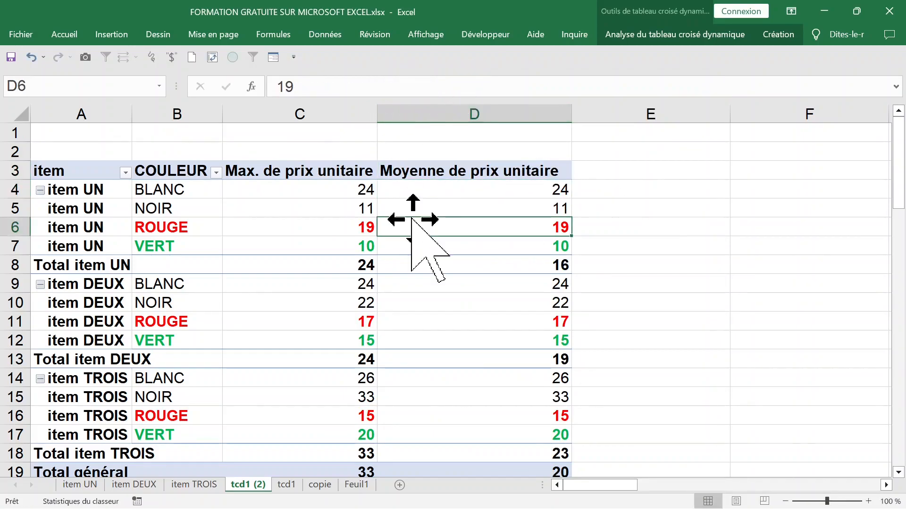
pyautogui.click(178, 203)
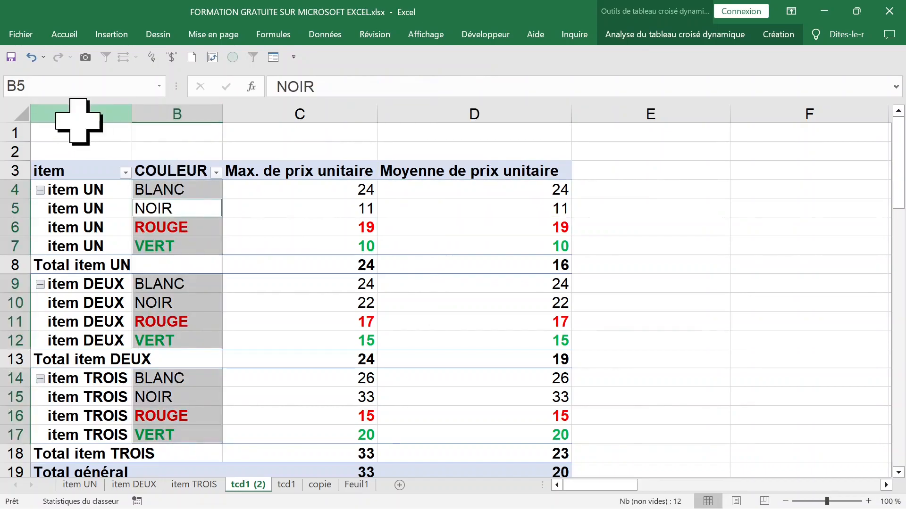
pyautogui.click(233, 298)
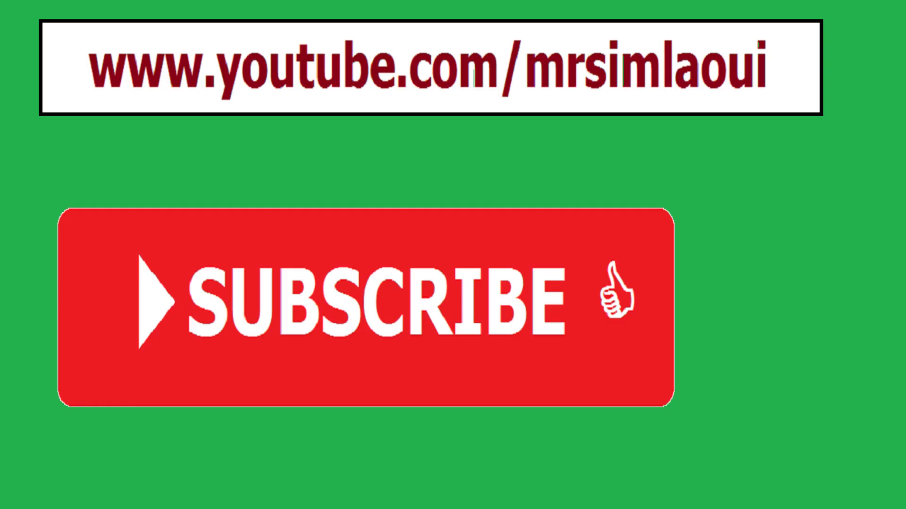